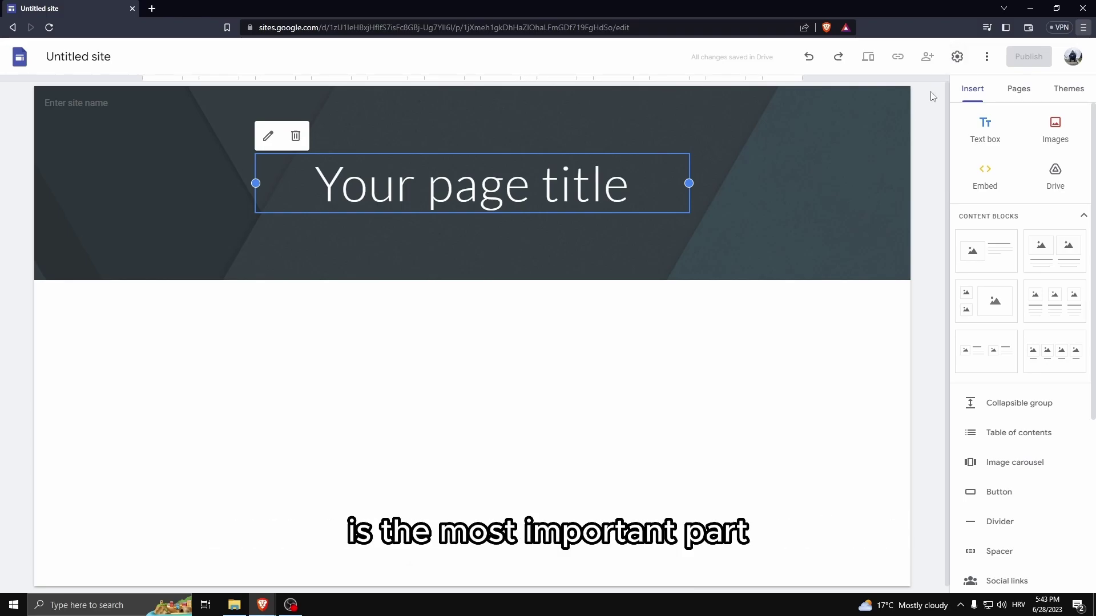
Connect the site to the already-owned custom domain through Settings > Custom domains.
left_click(958, 58)
left_click(425, 338)
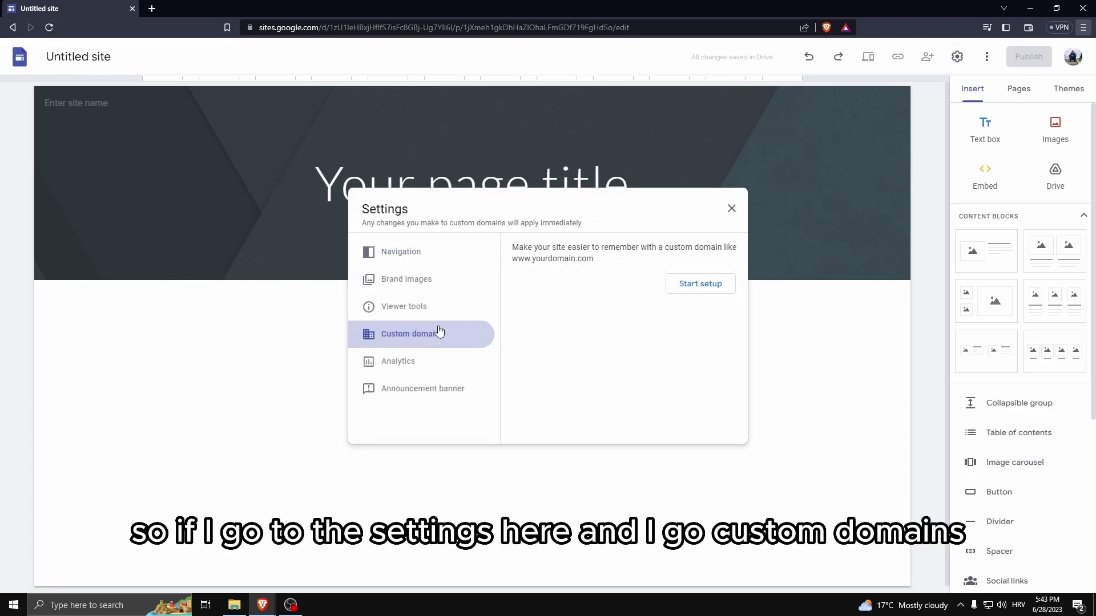
left_click(681, 292)
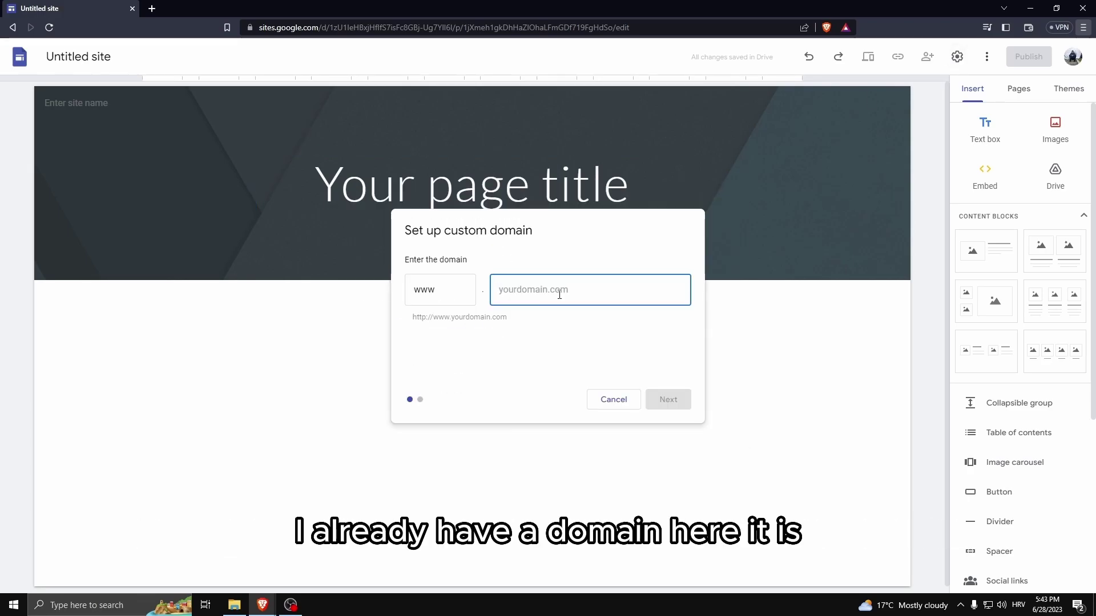
left_click(664, 399)
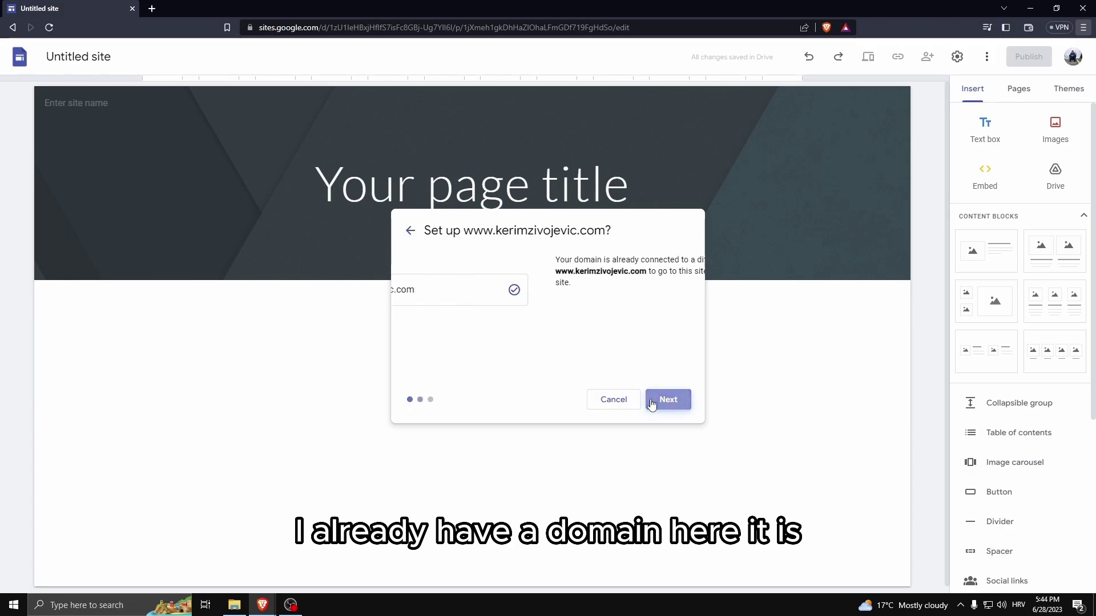
left_click(662, 399)
left_click(662, 400)
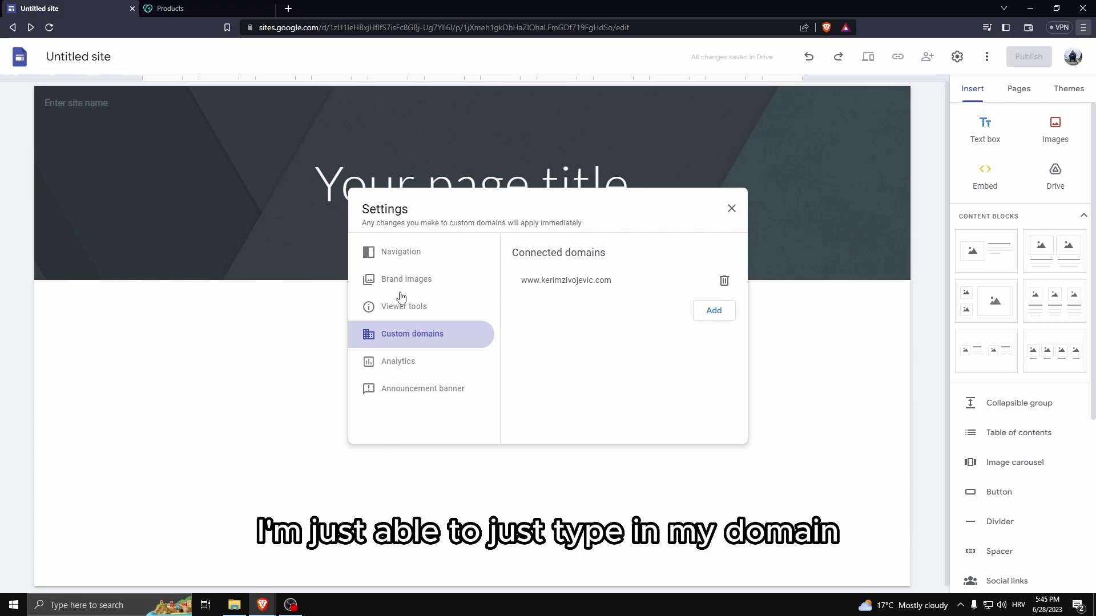
Close the site settings and close the Products browser tab.
left_click(731, 208)
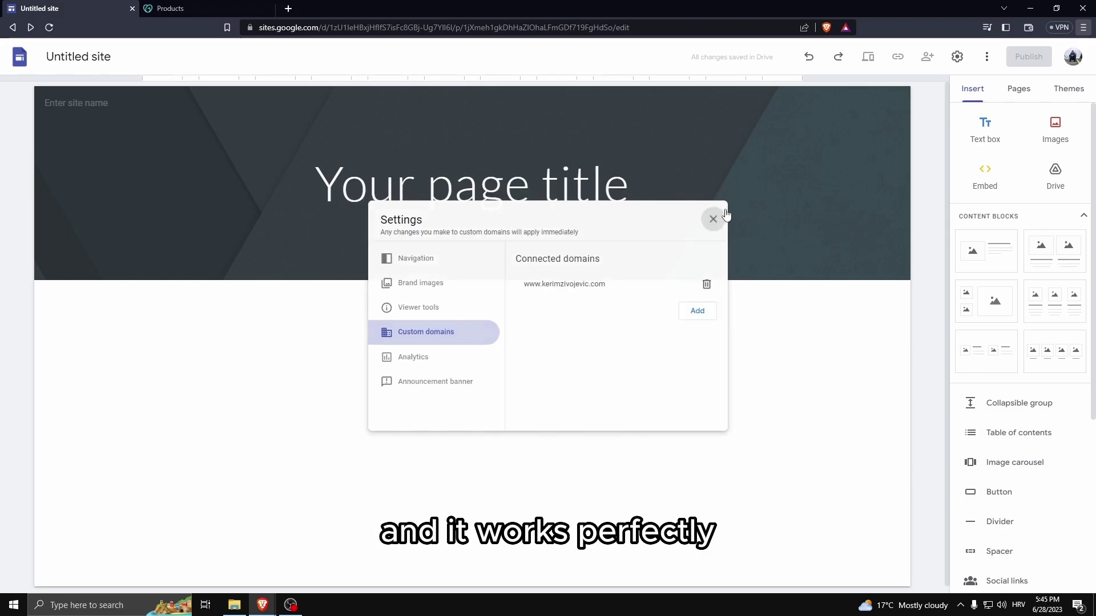
left_click(265, 8)
left_click(269, 8)
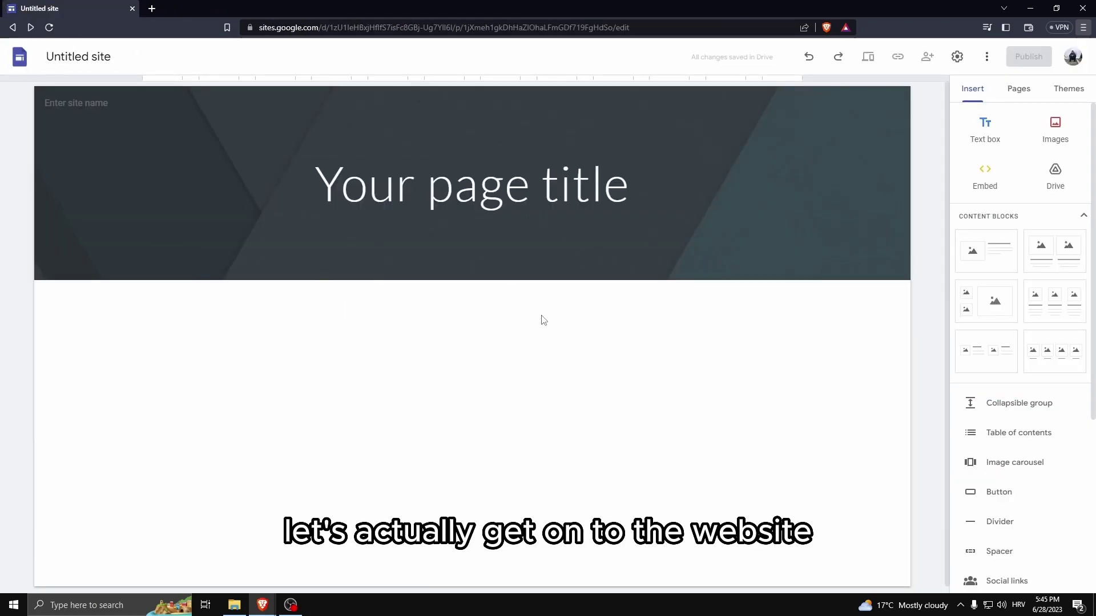
Rename the untitled site to 'Main website'.
left_click(79, 51)
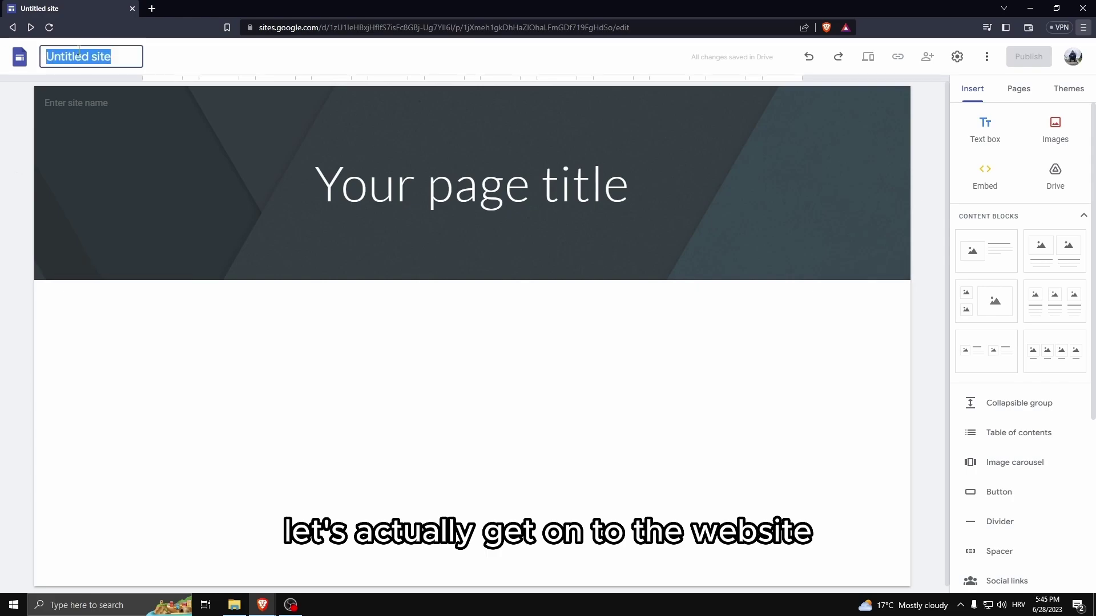
type("Main website")
key("Return")
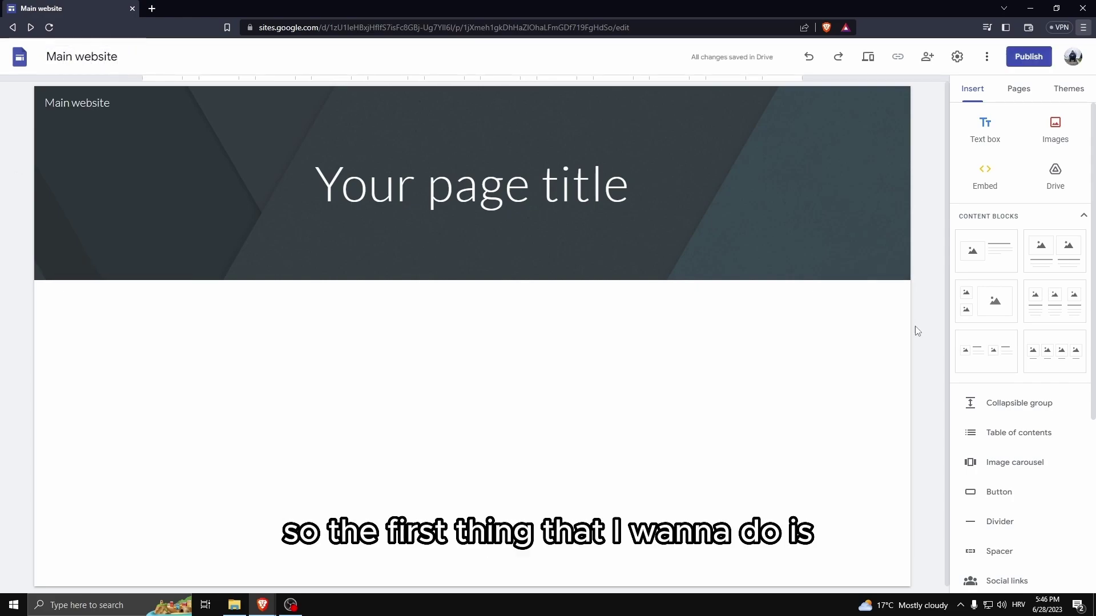
Apply the Impression theme to the site.
left_click(1066, 96)
scroll(1021, 399, "down", 3)
left_click(1040, 518)
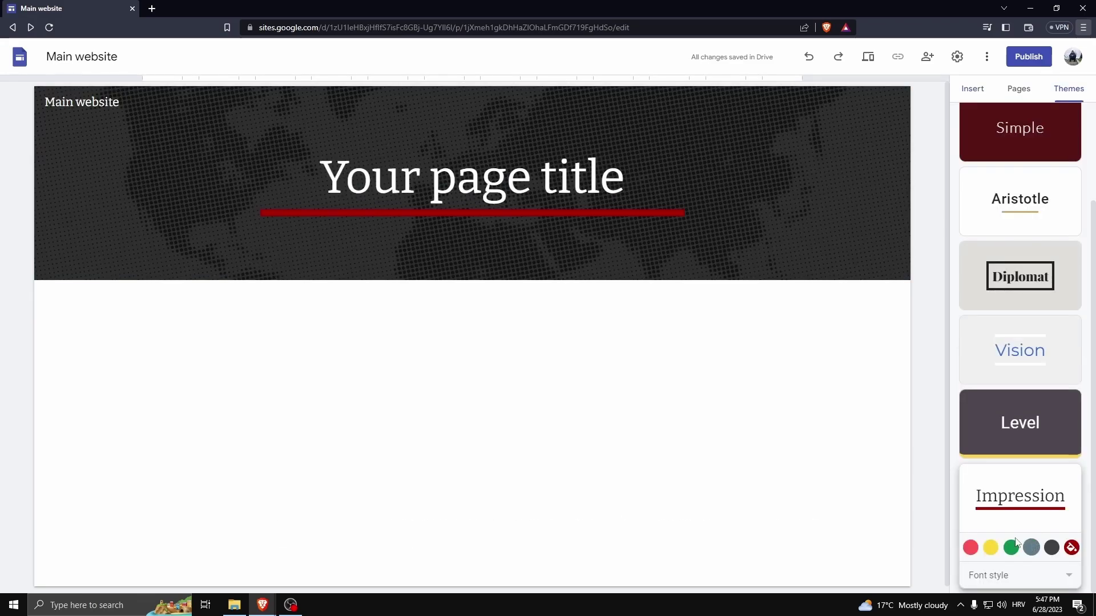
scroll(1014, 294, "up", 3)
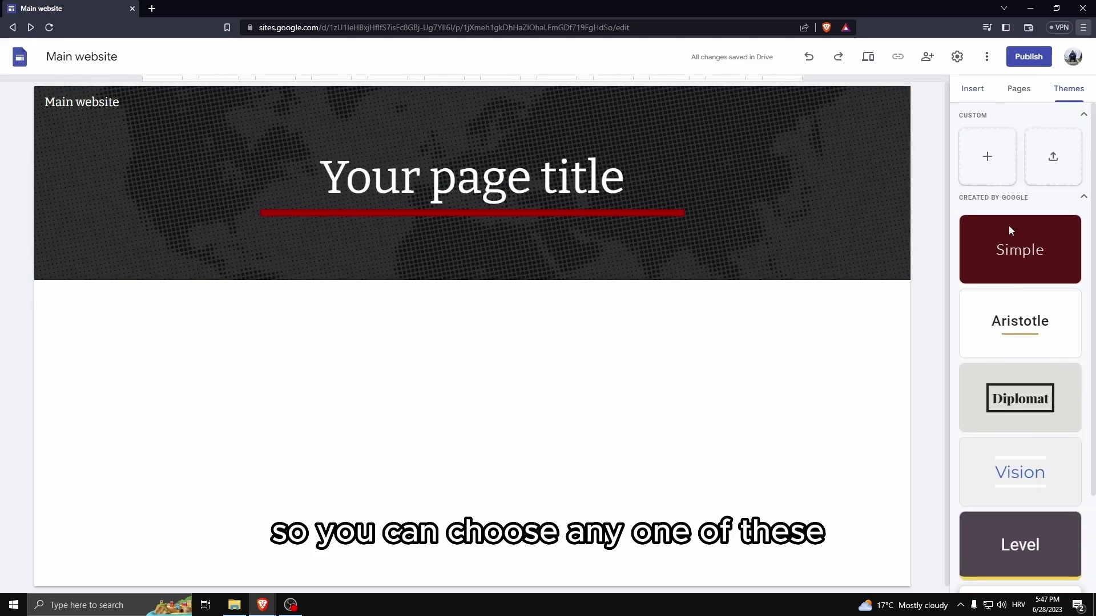
Start a custom theme named kayuk and upload a logo image for it.
left_click(988, 157)
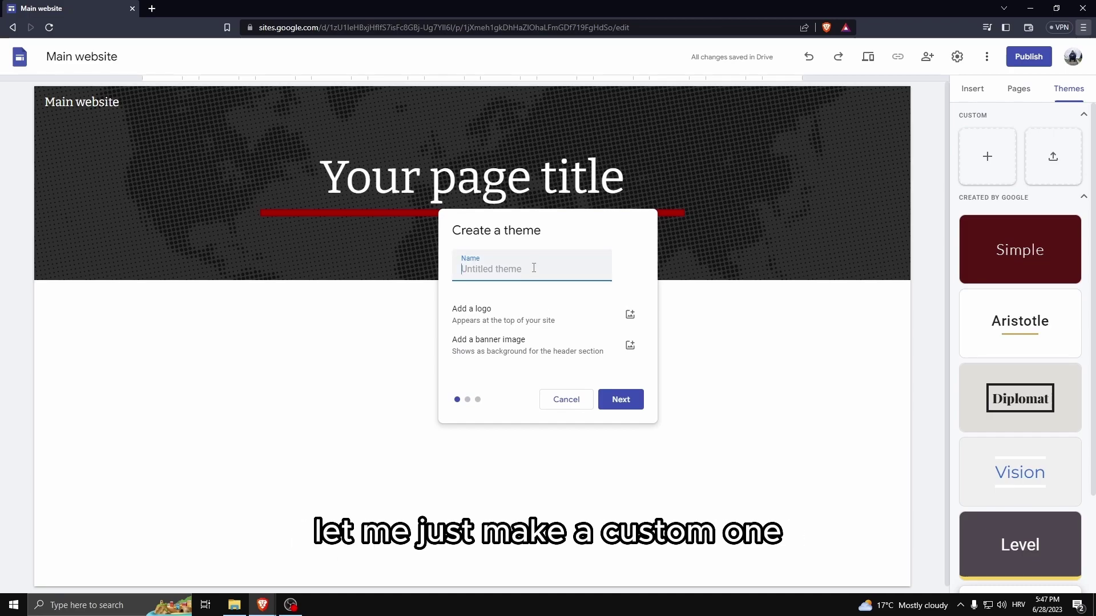
type("kayuk")
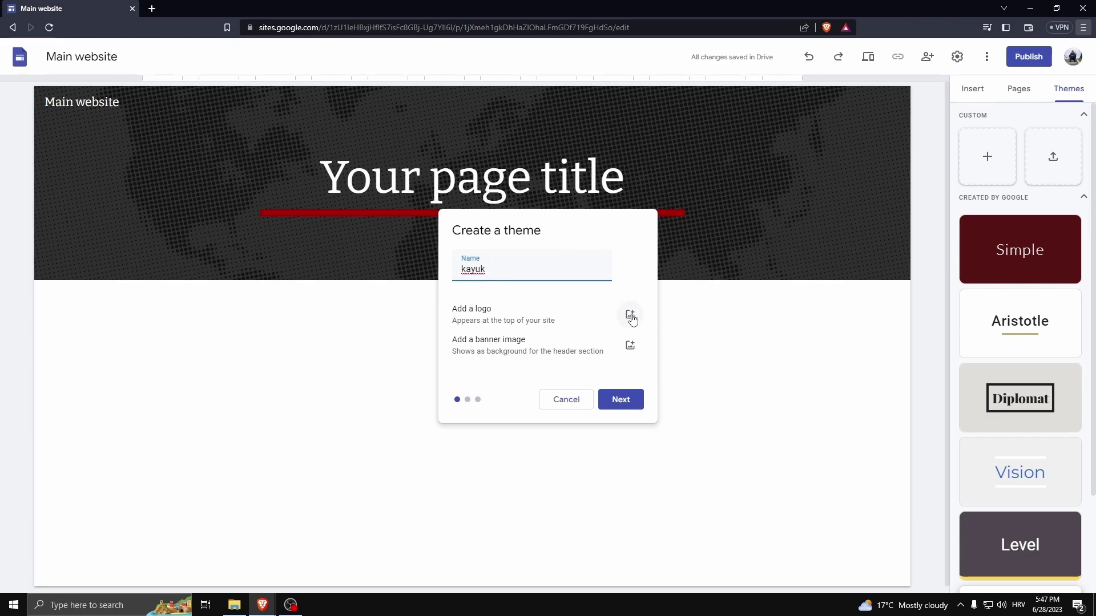
left_click(630, 315)
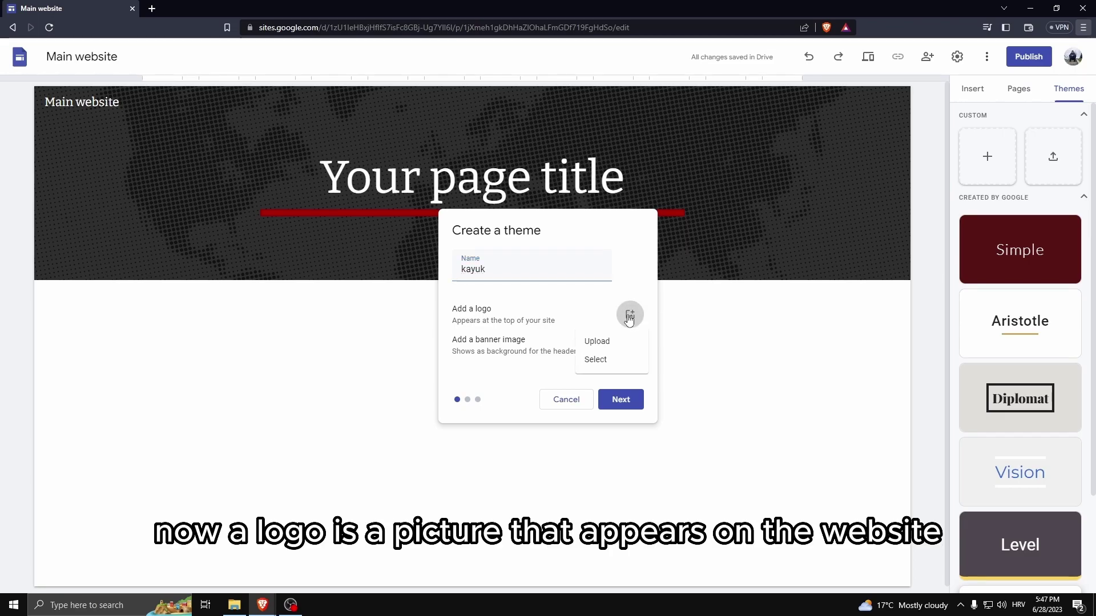
left_click(608, 349)
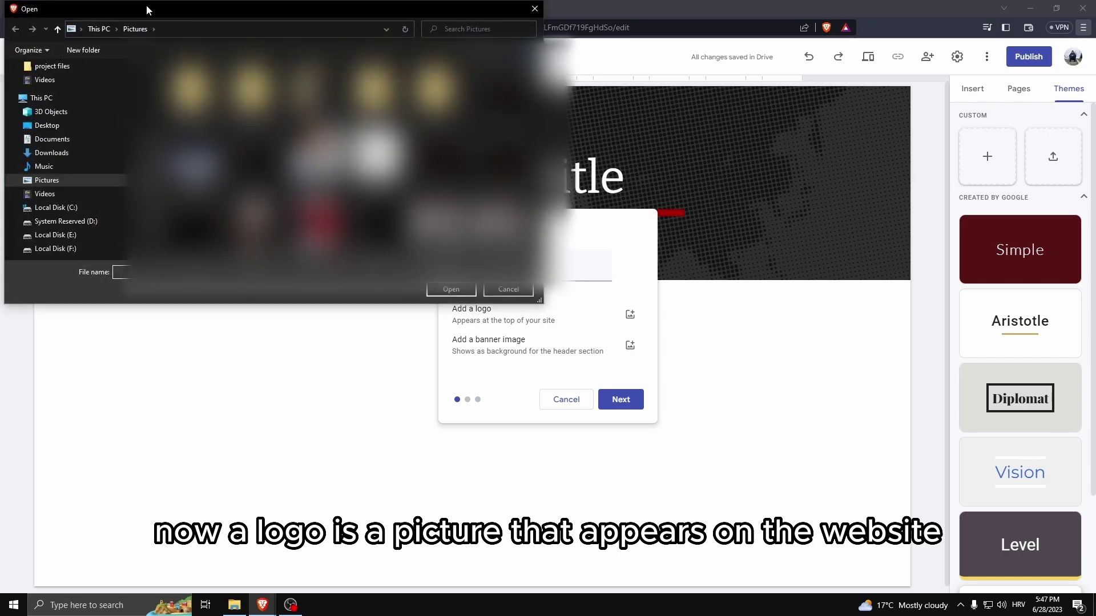
left_click_drag(149, 8, 472, 149)
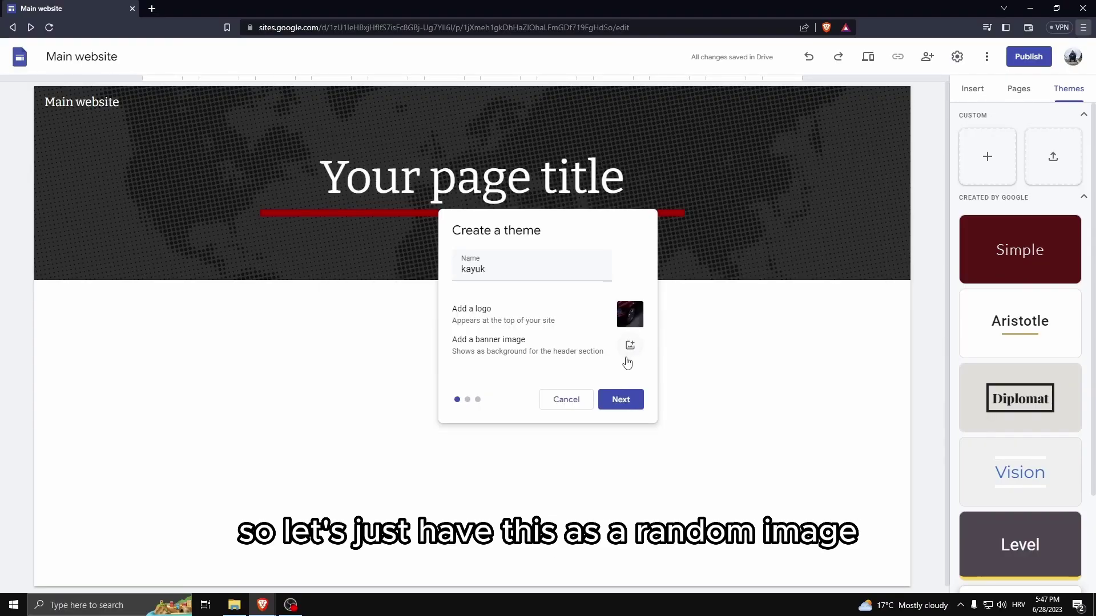
Upload the dark night photo from the alt aesthetic folder as the theme banner.
left_click(629, 348)
left_click(598, 372)
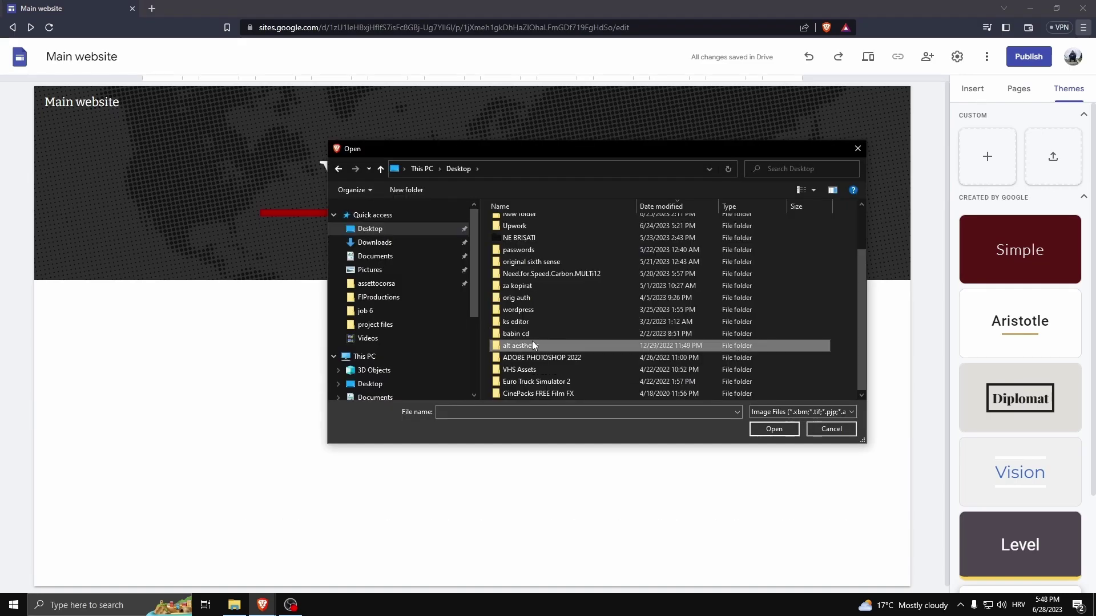
double_click(532, 344)
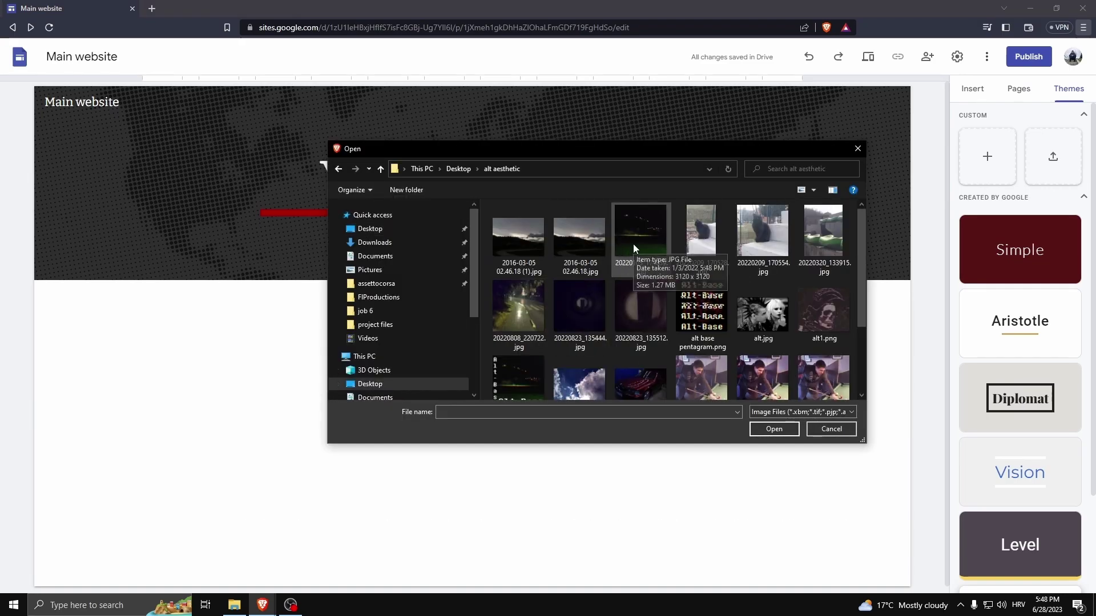
double_click(633, 247)
left_click(616, 394)
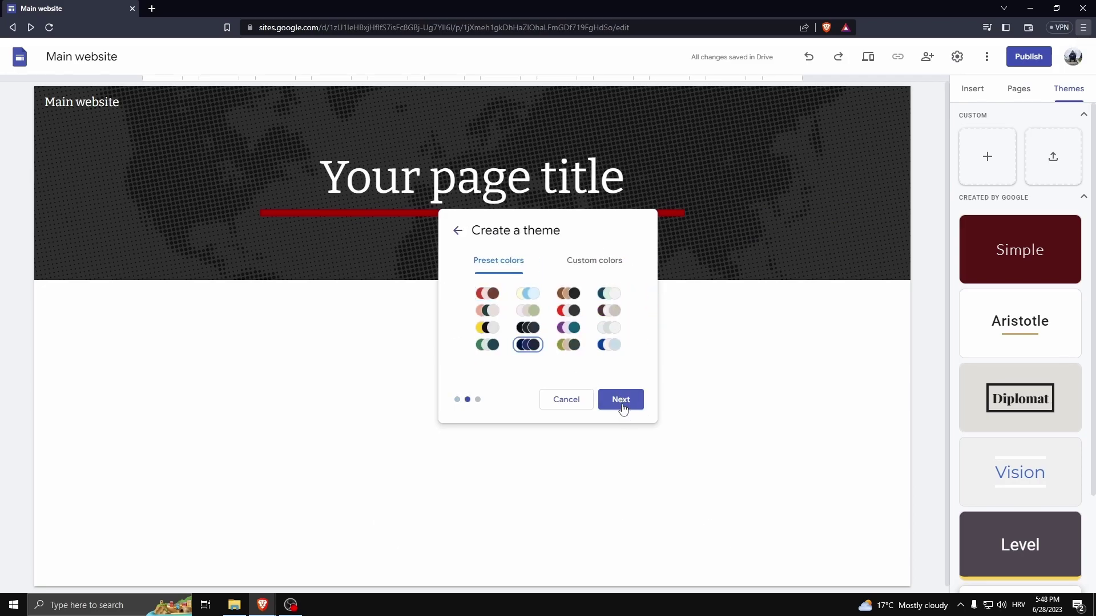
Set the kayuk theme's custom colours to dark red #990000 and black #000000.
left_click(620, 399)
left_click(458, 230)
left_click(597, 266)
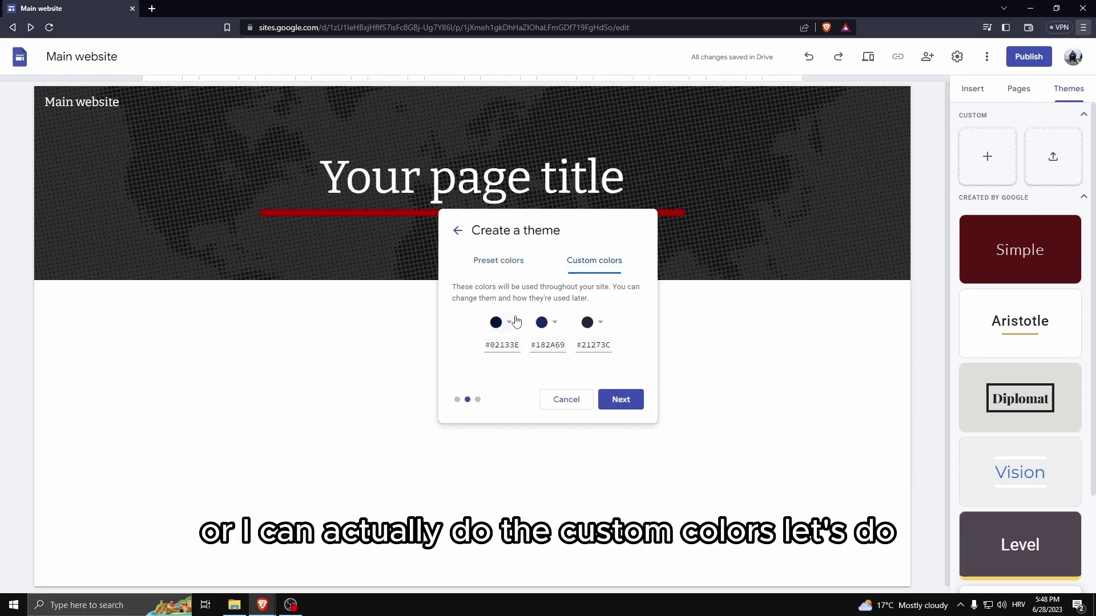
left_click(499, 329)
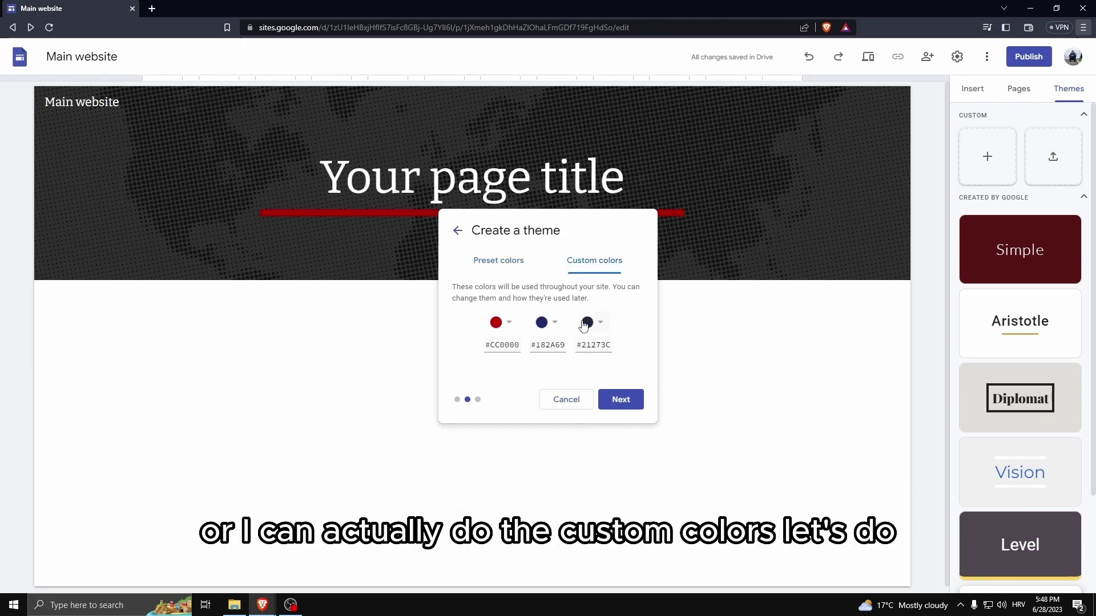
left_click(510, 325)
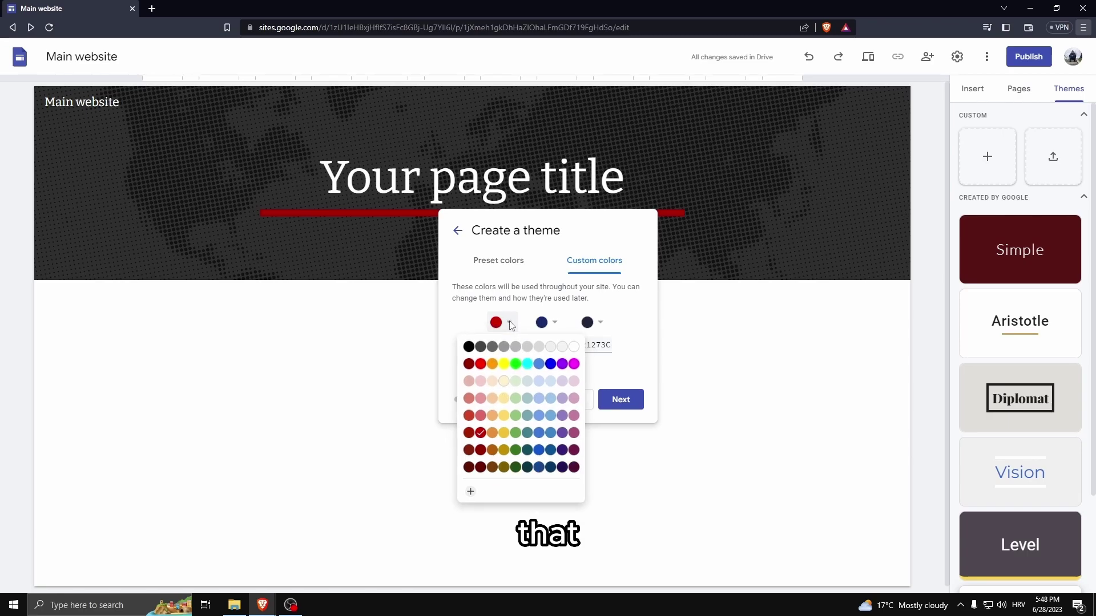
left_click(520, 325)
left_click(500, 323)
left_click(481, 433)
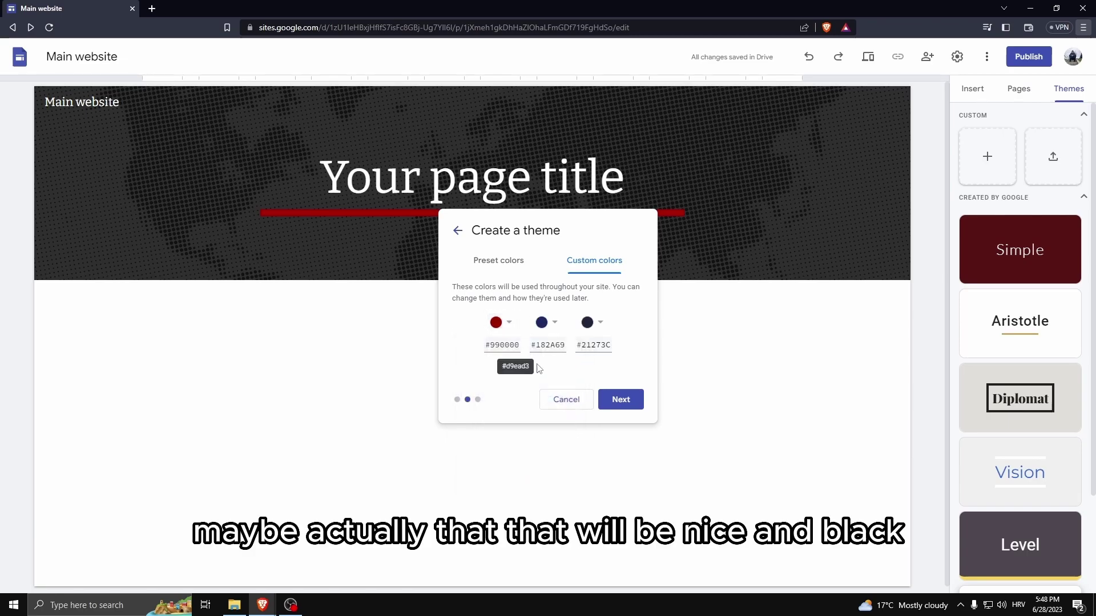
left_click(598, 331)
left_click(559, 343)
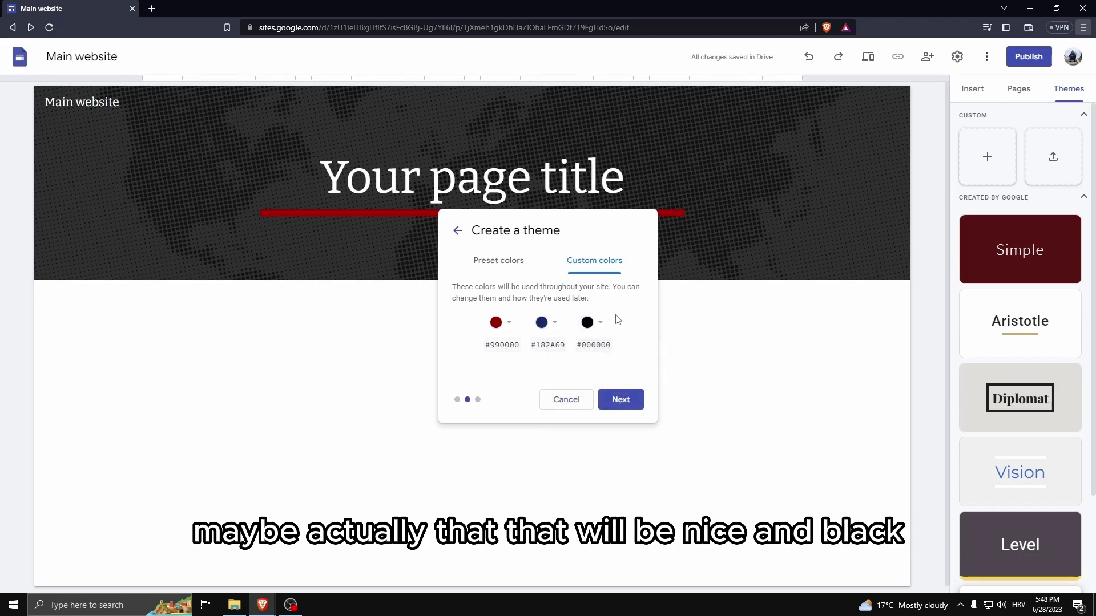
Use Bookman Old Style for headings and create the kayuk theme.
left_click(608, 394)
left_click(506, 299)
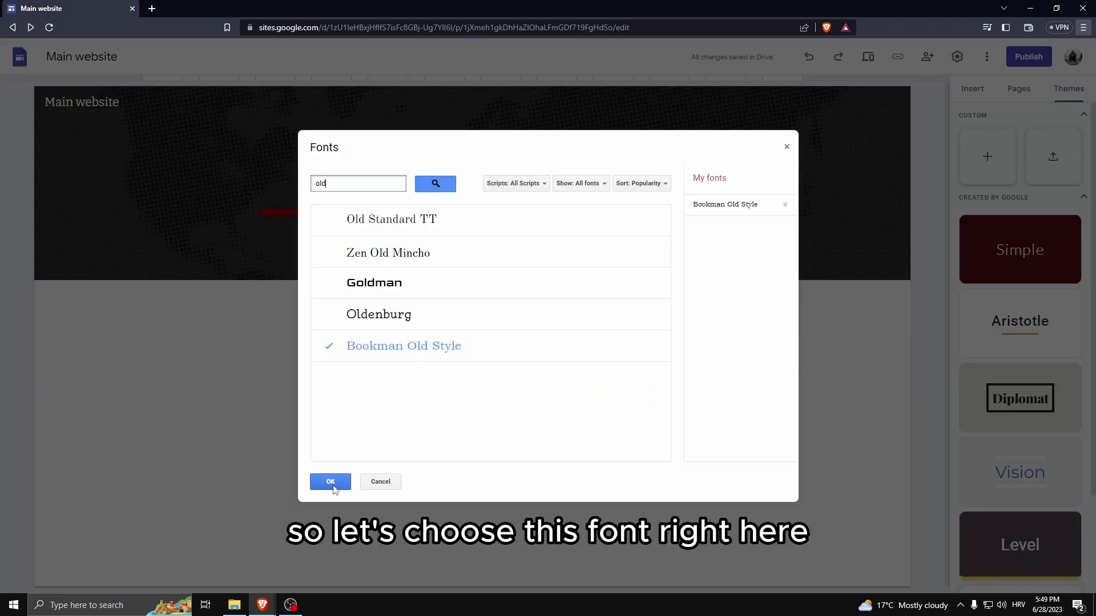
left_click(330, 481)
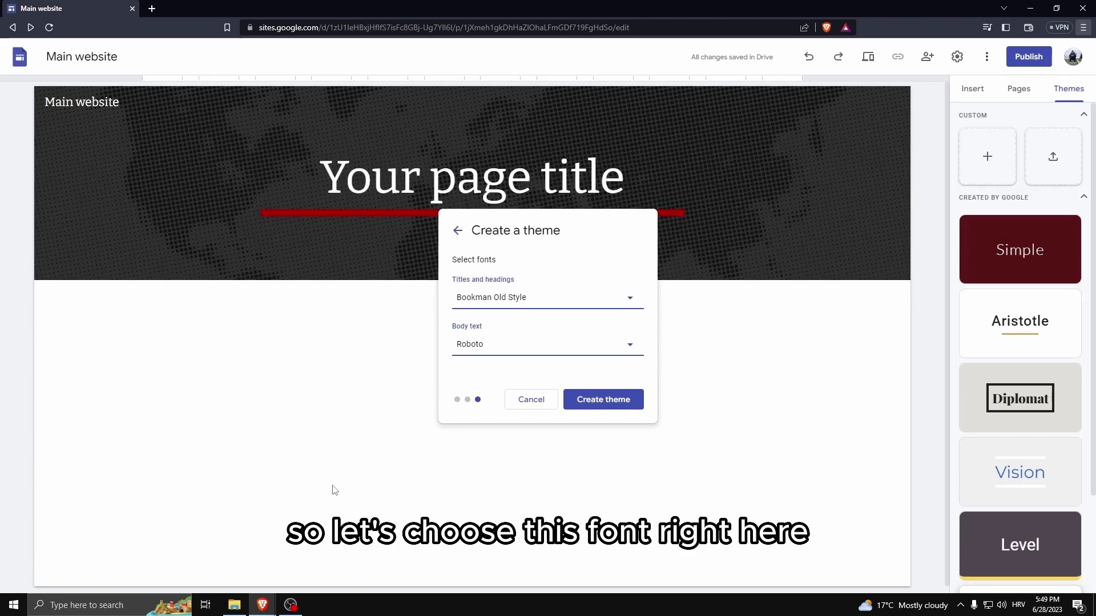
left_click(600, 400)
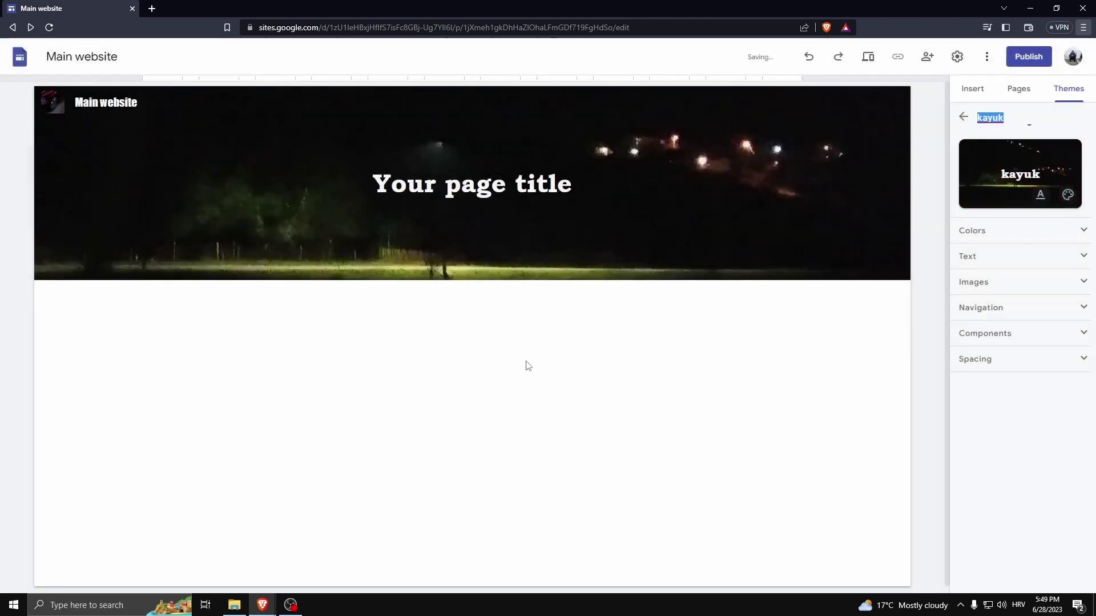
Replace the header title with 'Welcome :3'.
triple_click(467, 186)
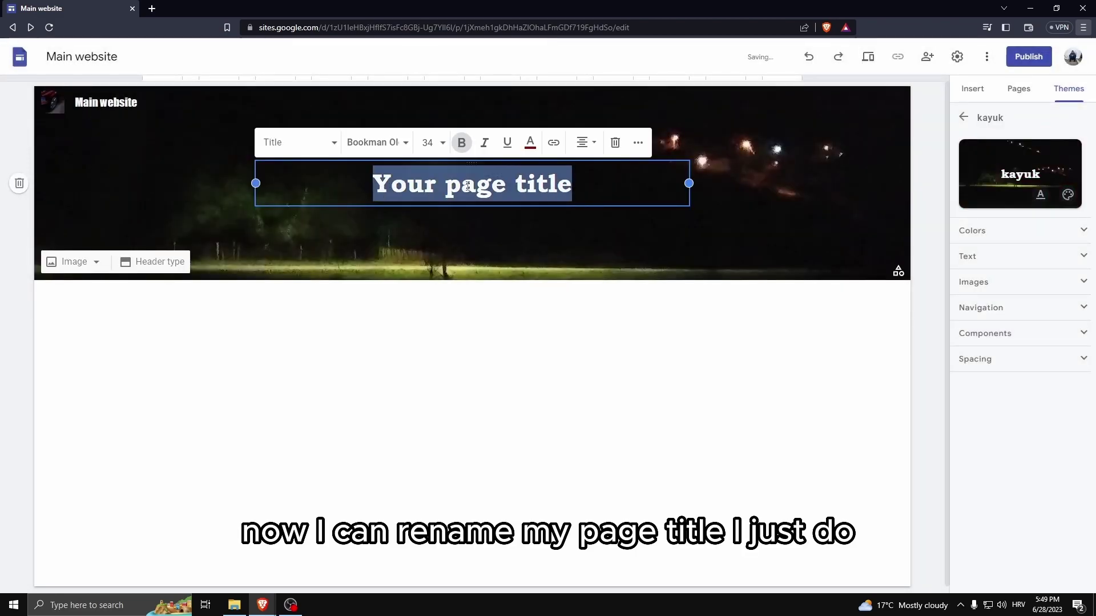
type("W")
key("BackSpace")
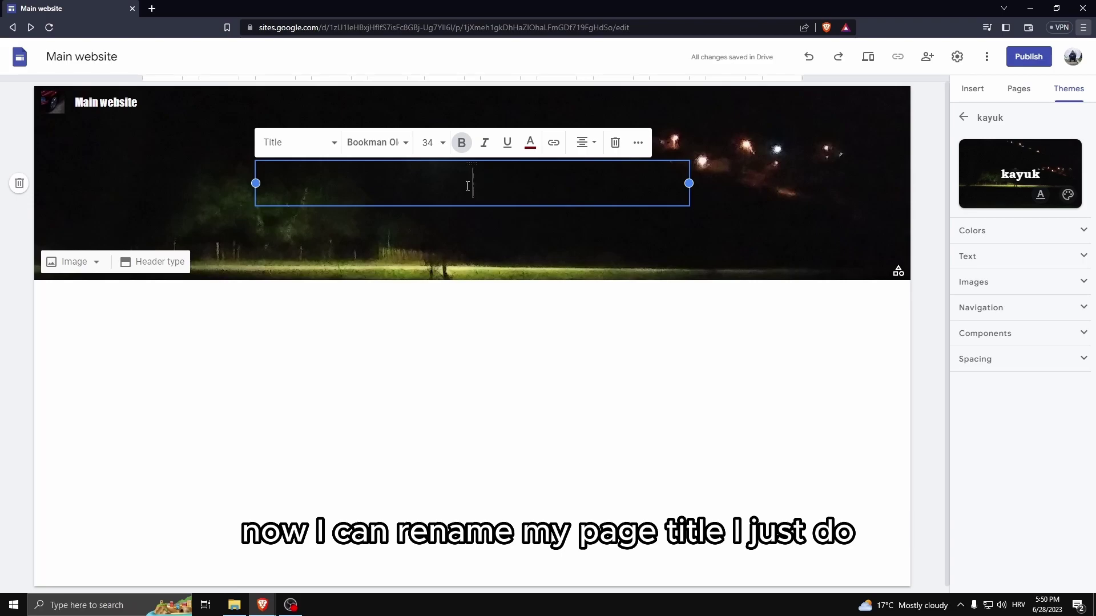
type("Welcome ")
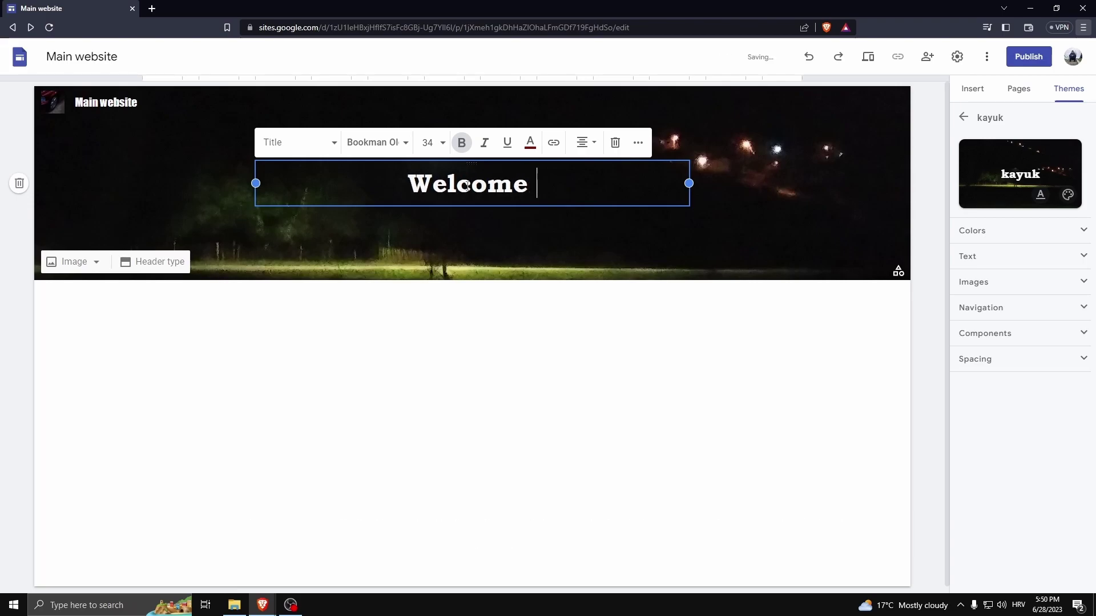
type(":3")
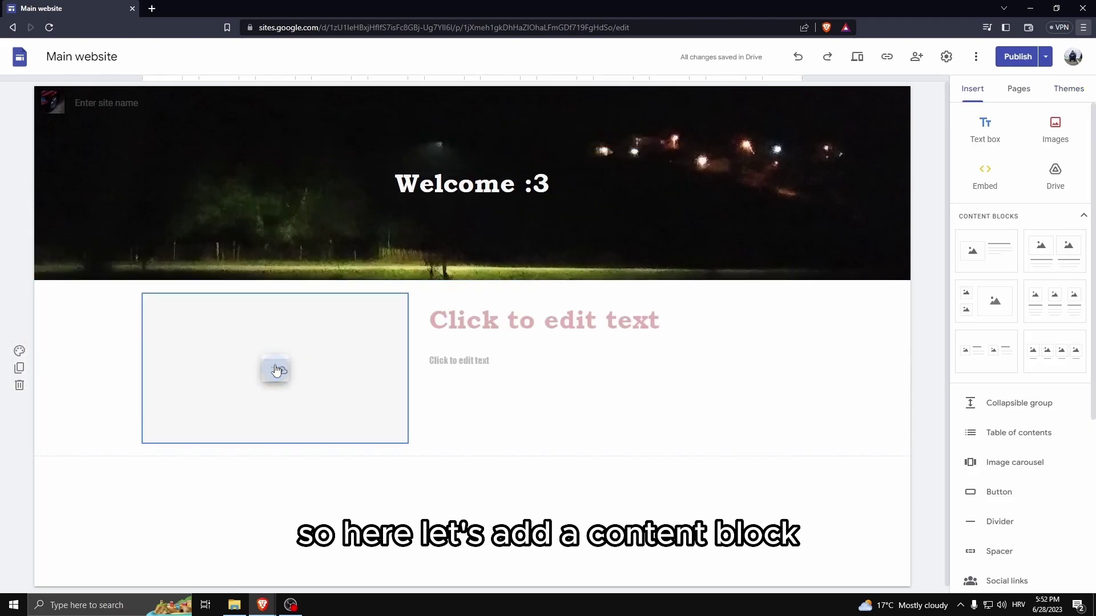
Upload the cat photo into the image block and title it 'A beautiful cat'.
left_click(275, 368)
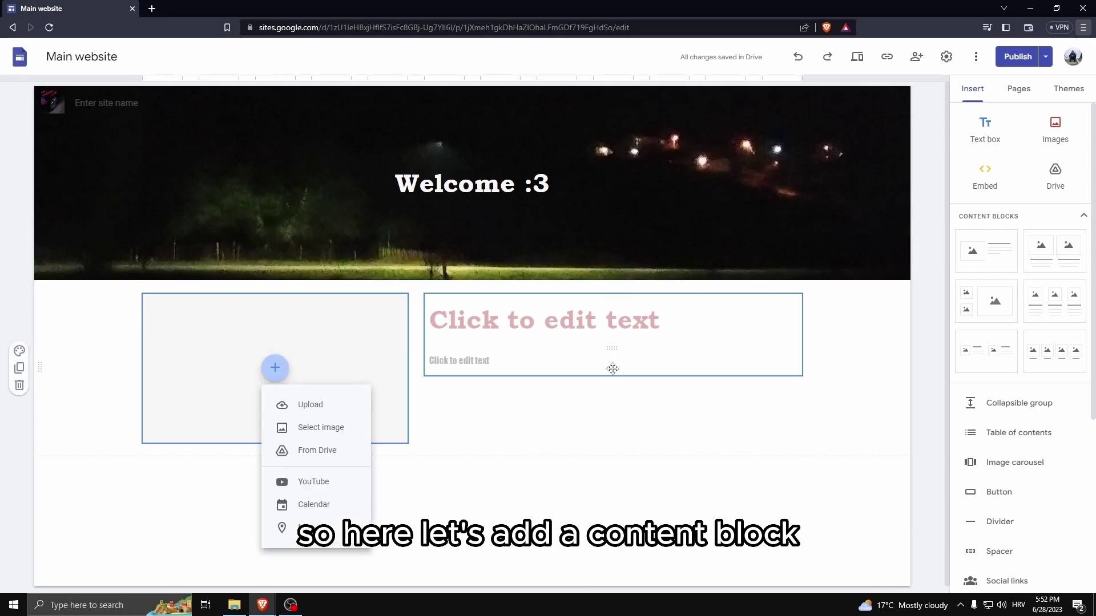
left_click(311, 408)
double_click(825, 237)
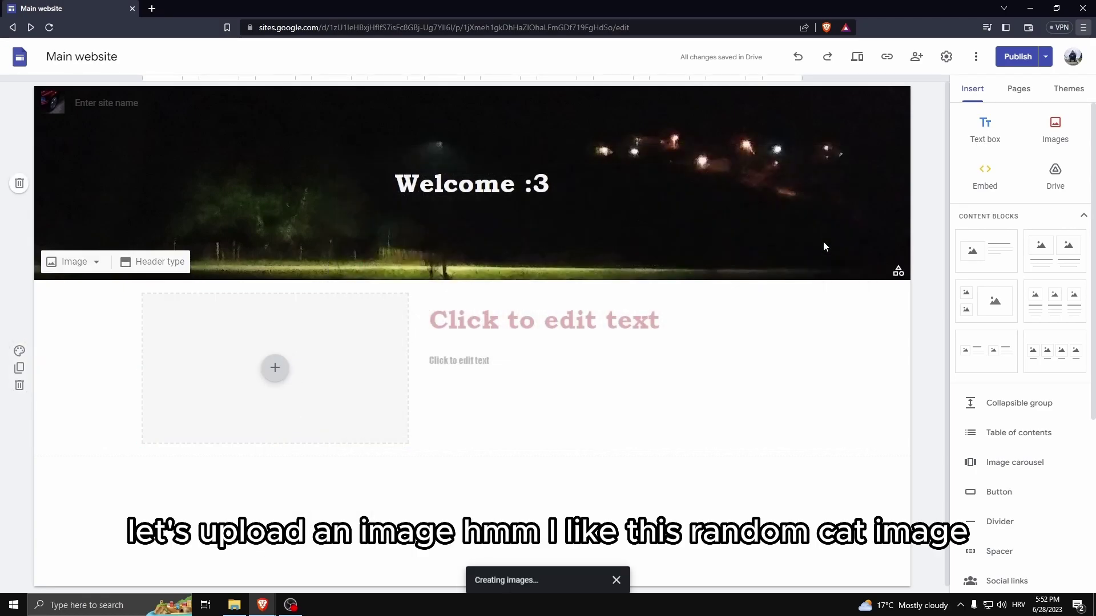
left_click(471, 332)
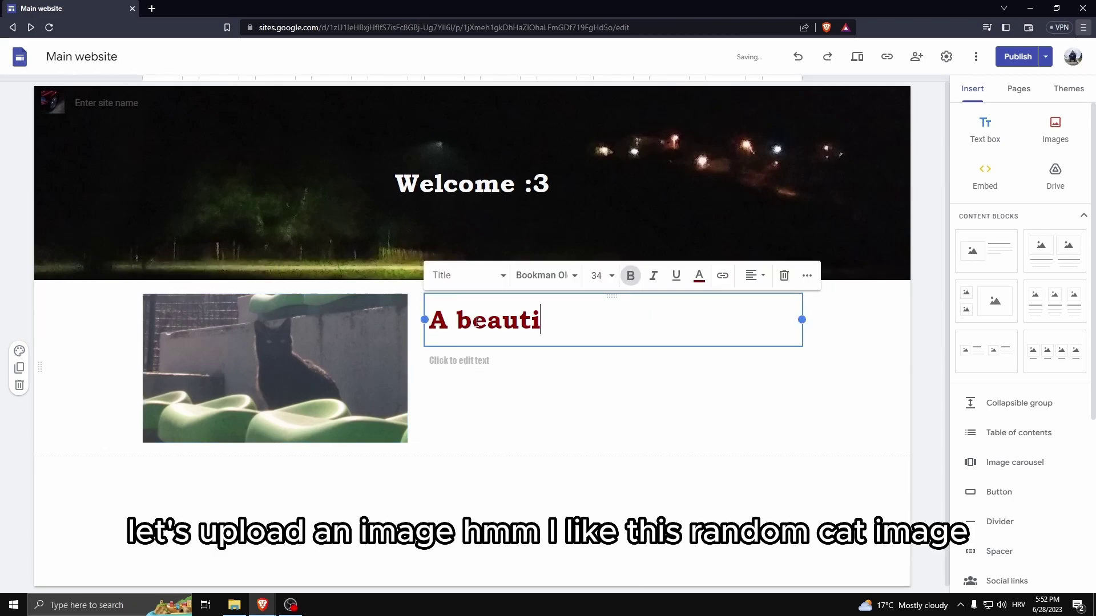
type("A beautiful cat")
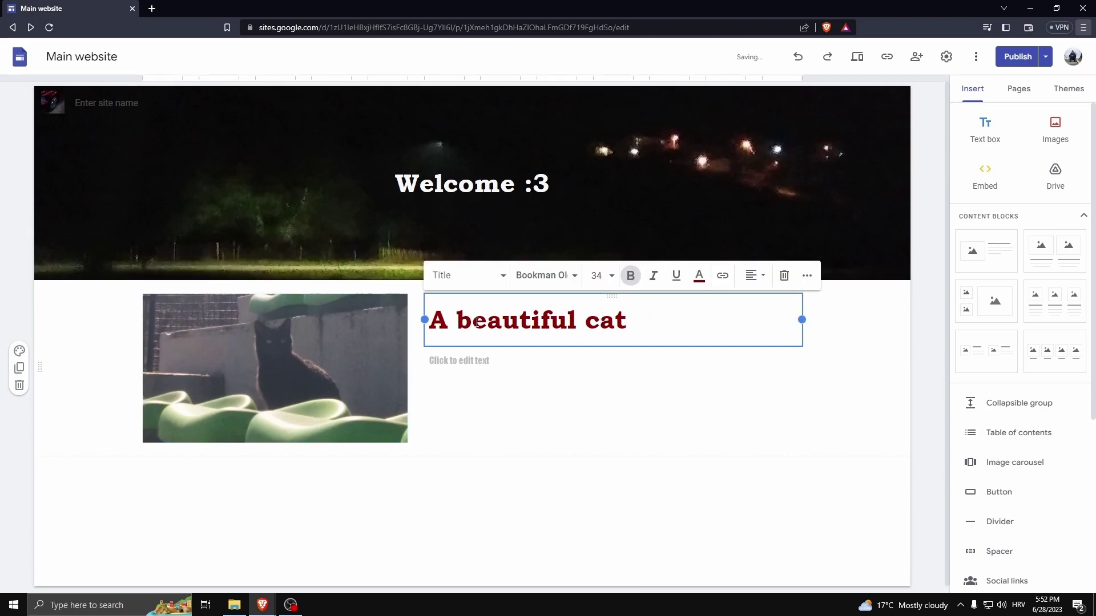
Paste the copied Lorem ipsum paragraph into the block's body text.
left_click(467, 365)
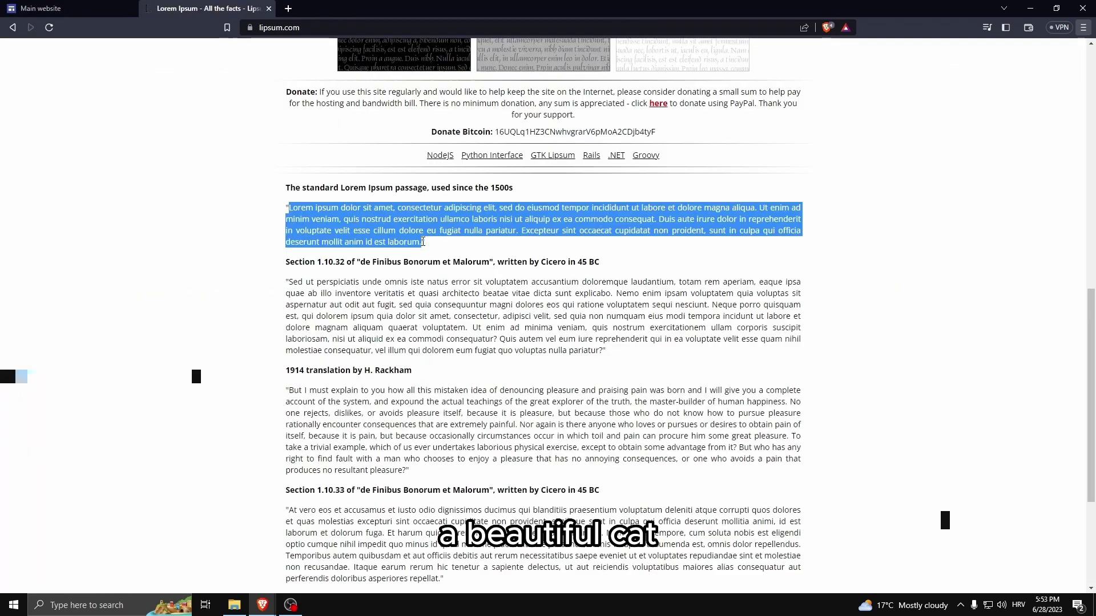
left_click(69, 5)
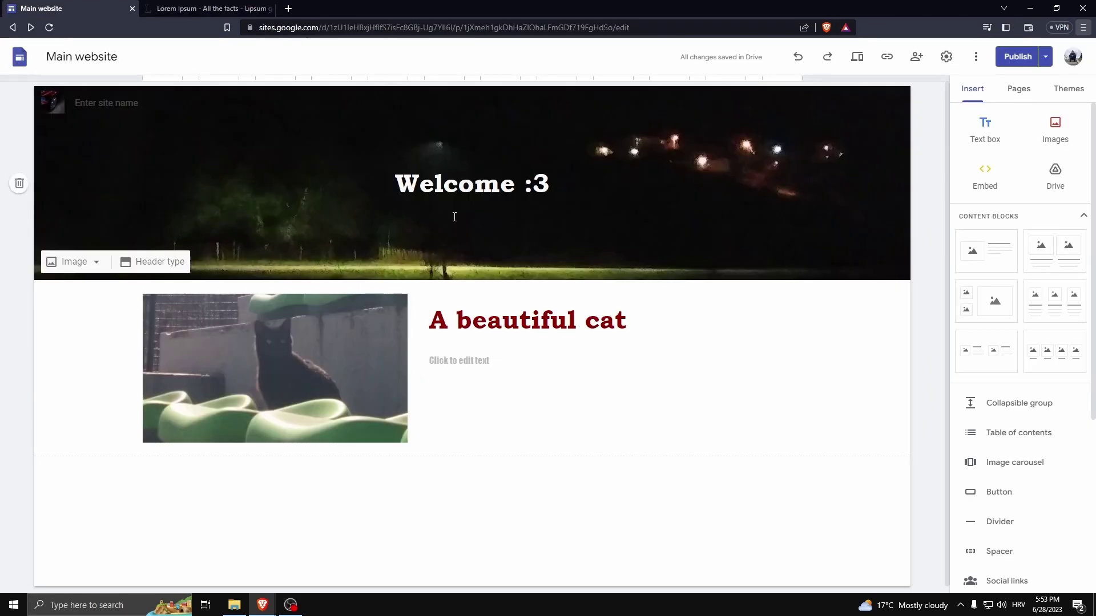
left_click(470, 351)
type("Lorem ipsum dolor sit amet, consectetur adipiscing elit, sed do eiusmod tempor incididunt ut labore et dolore magna aliqua. Ut enim ad minim veniam, quis nostrud exercitation ullamco laboris nisi ut aliquip ex ea commodo consequat. Duis aute irure dolor in reprehenderit in voluptate velit esse cillum dolore eu fugiat nulla pariatur. Excepteur sint occaecat cupidatat non proident, sunt in culpa qui officia deserunt mollit anim id est laborum.")
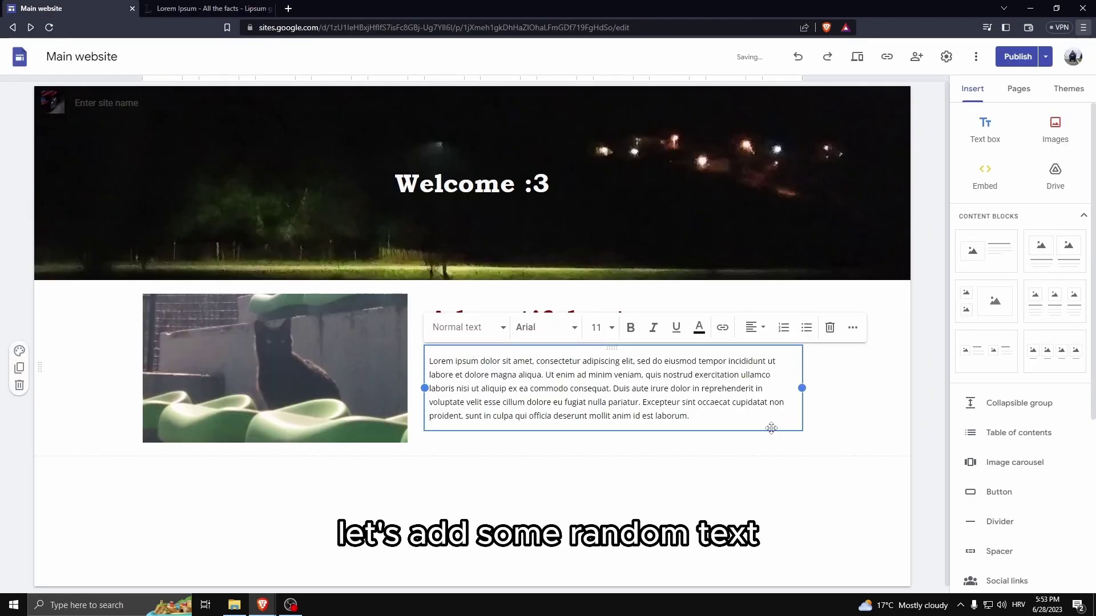
left_click(735, 473)
scroll(464, 445, "down", 3)
scroll(464, 445, "up", 3)
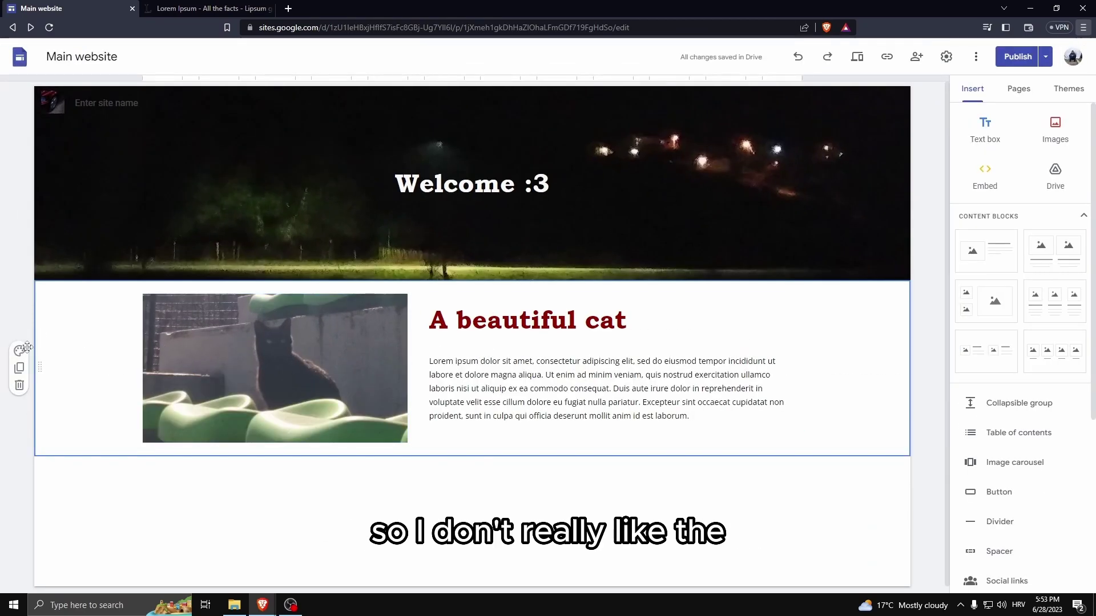
Give the cat section the black Style 3 background and make its Lorem ipsum text white.
left_click(19, 352)
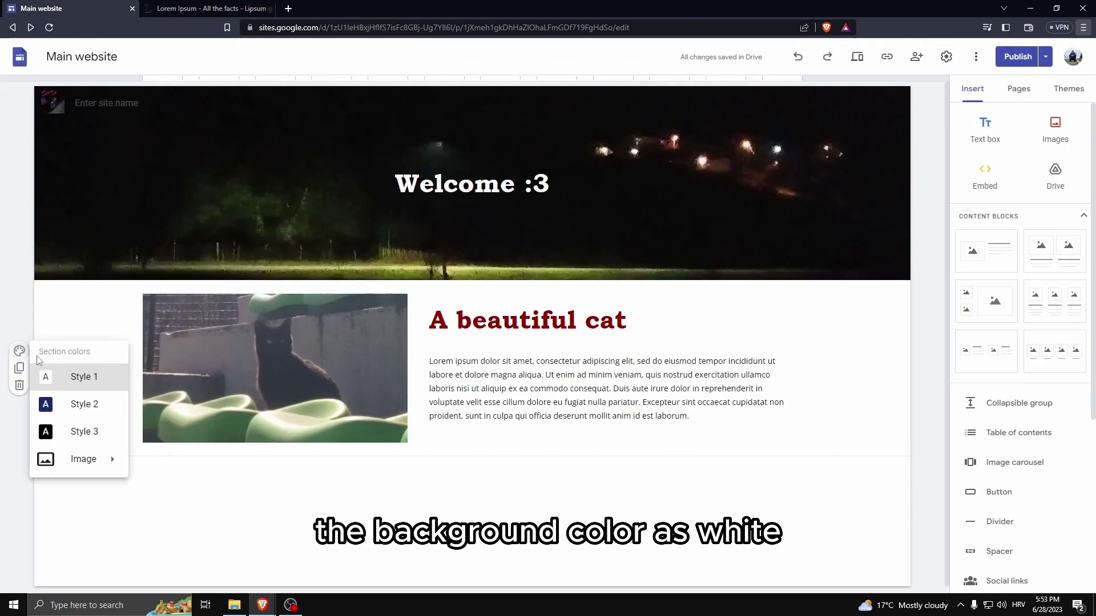
left_click(89, 435)
left_click(525, 381)
triple_click(525, 381)
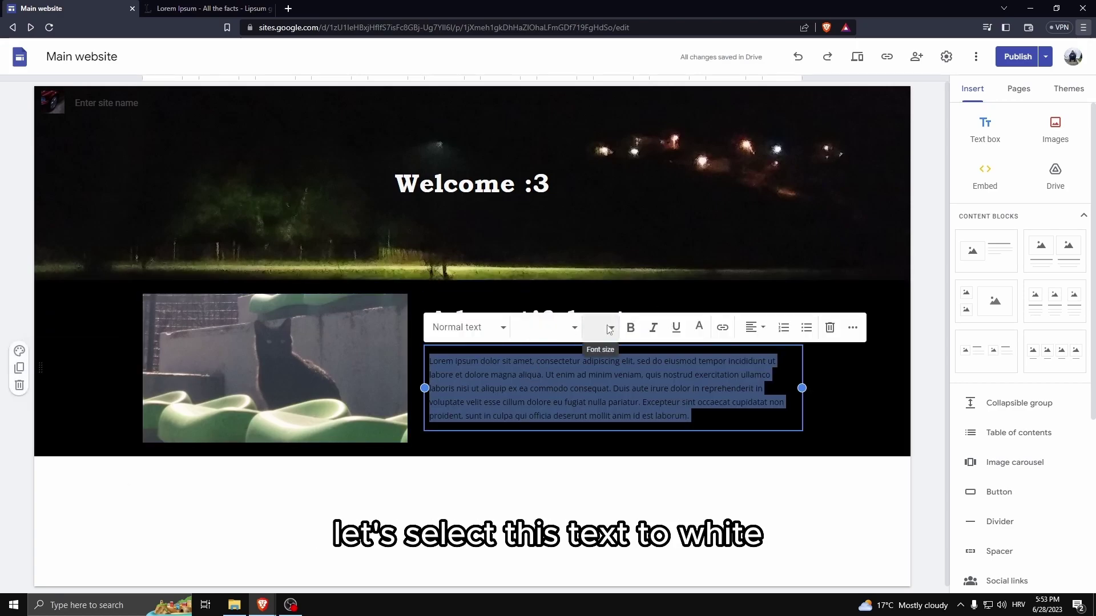
left_click(699, 327)
left_click(785, 362)
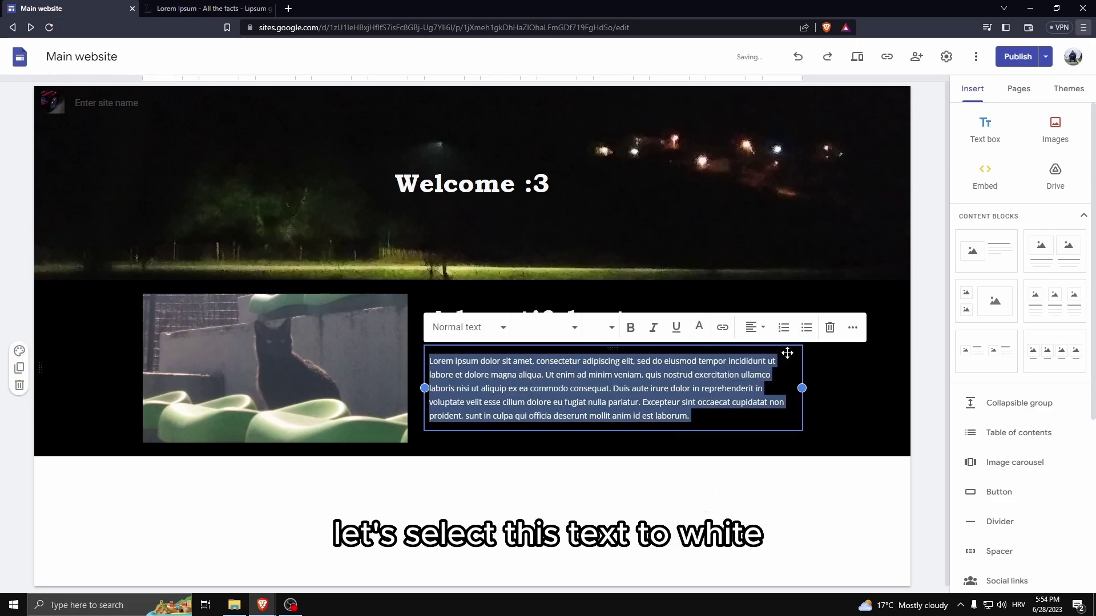
left_click(849, 433)
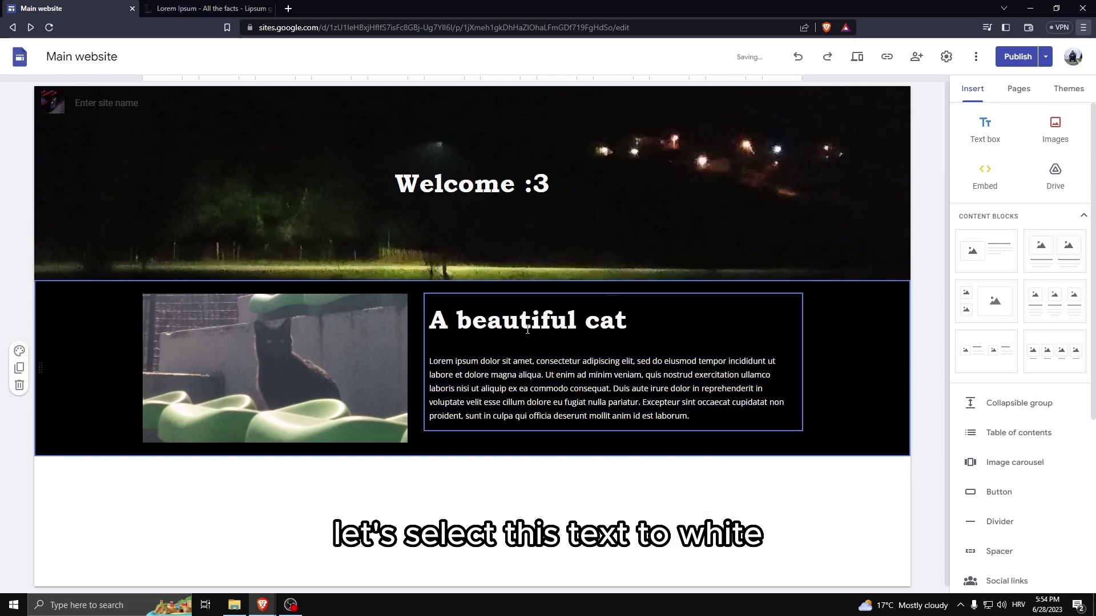
left_click(941, 114)
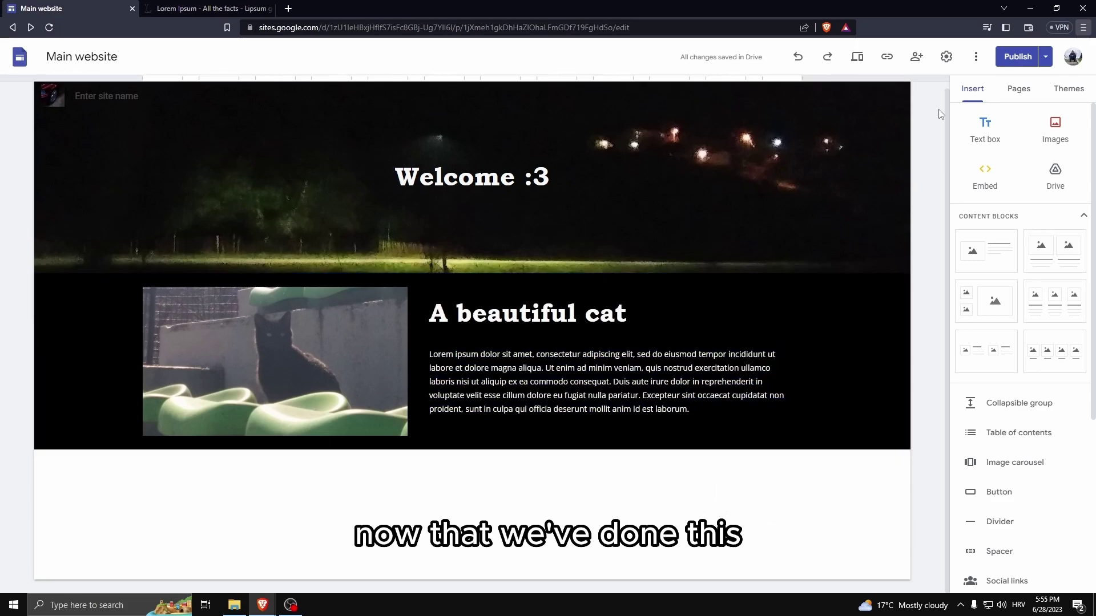
Create a new page named About from the Pages panel.
left_click(1018, 89)
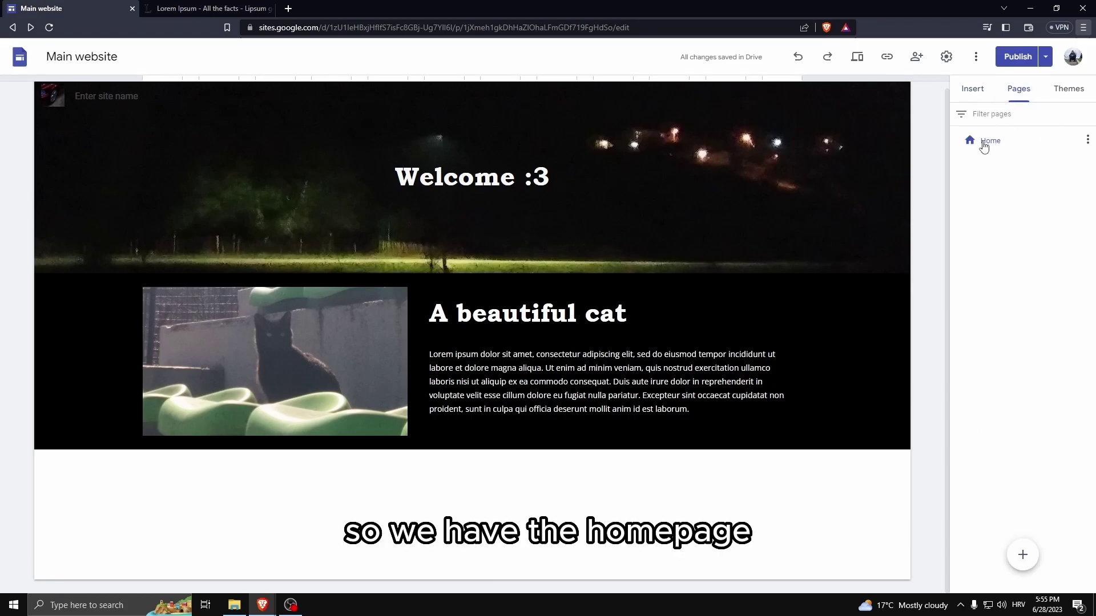
left_click(1023, 554)
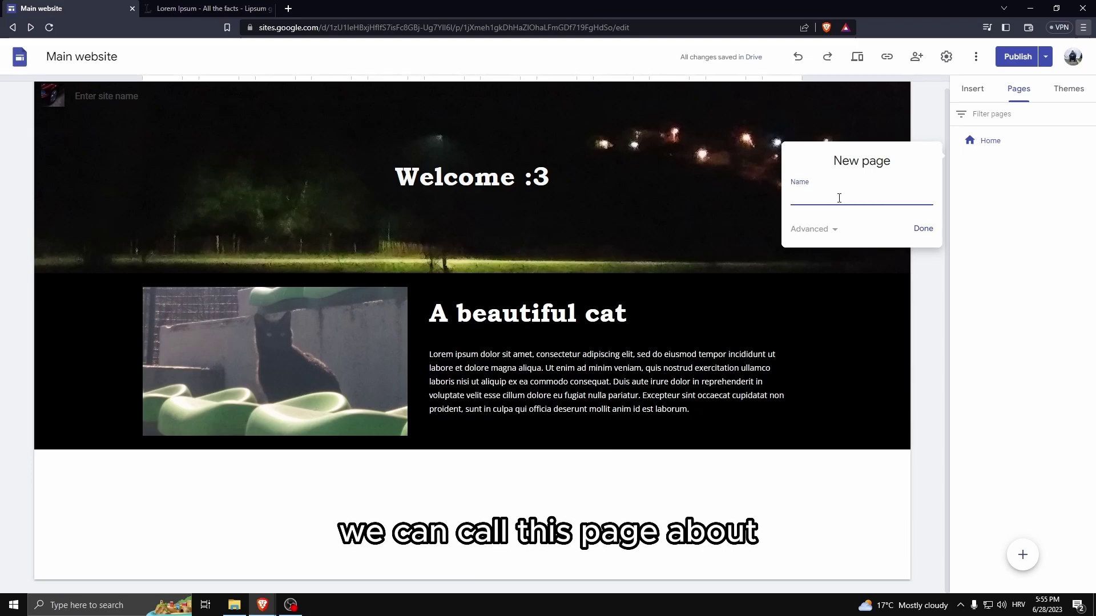
left_click(924, 230)
left_click(851, 104)
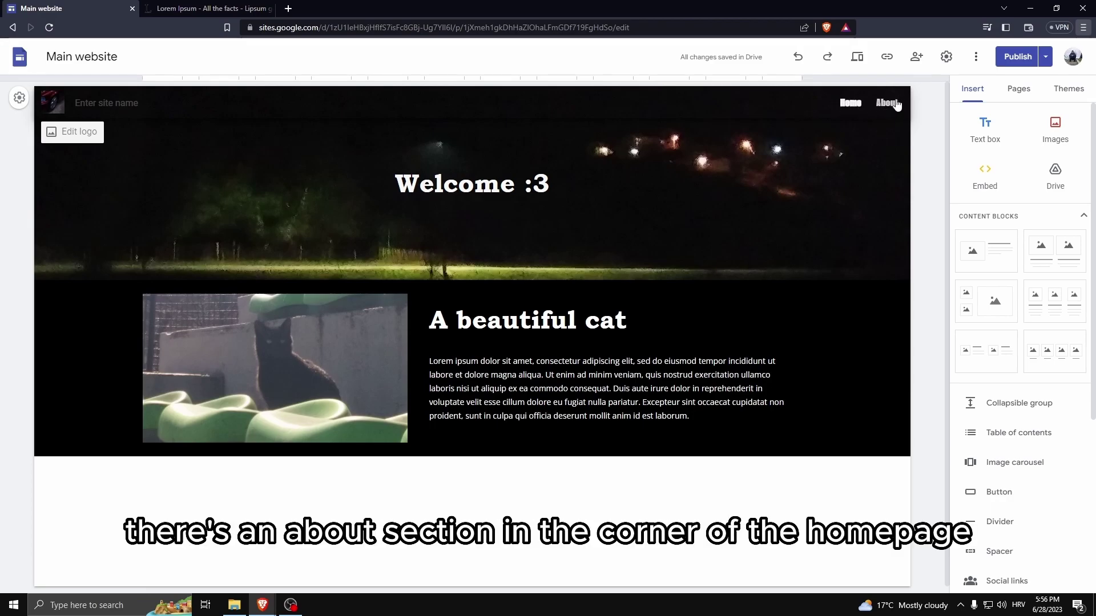
Open the About page, then switch between Home and About via the site navigation.
left_click(1015, 90)
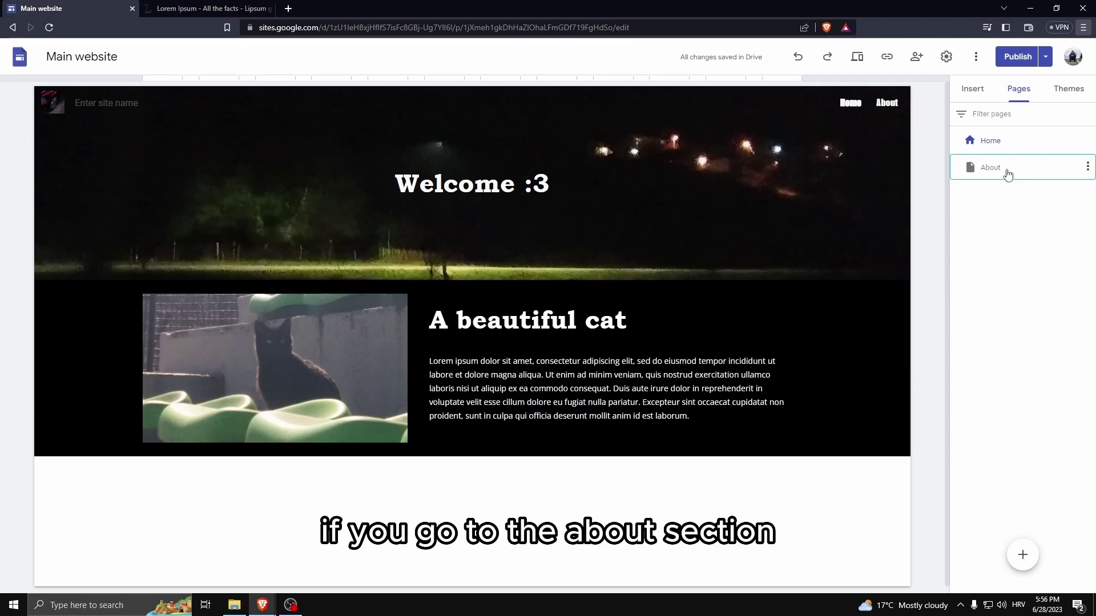
left_click(1007, 173)
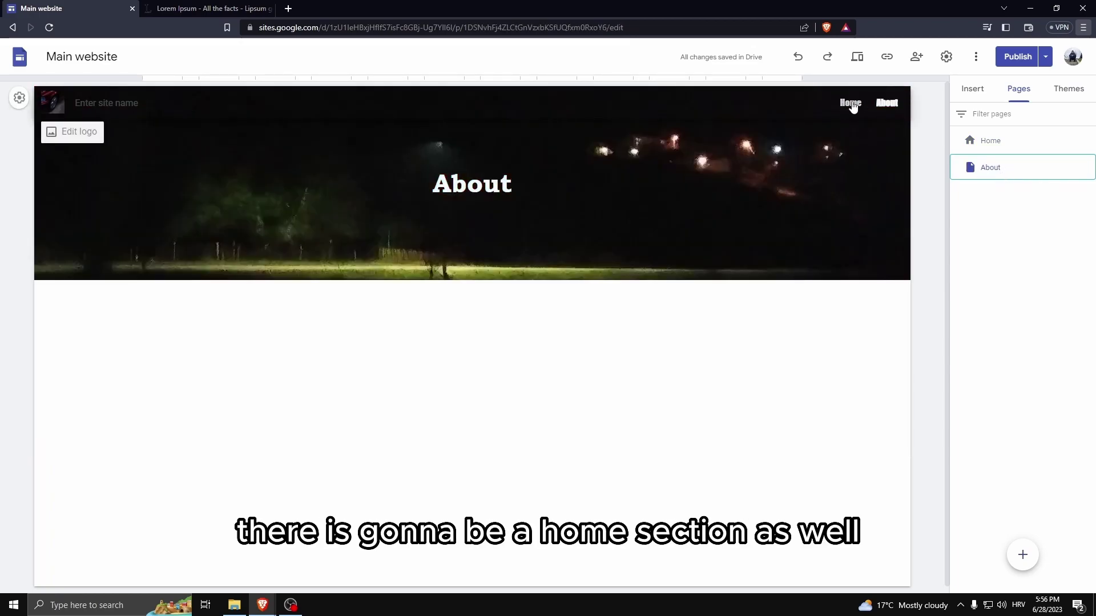
left_click(852, 106)
left_click(888, 103)
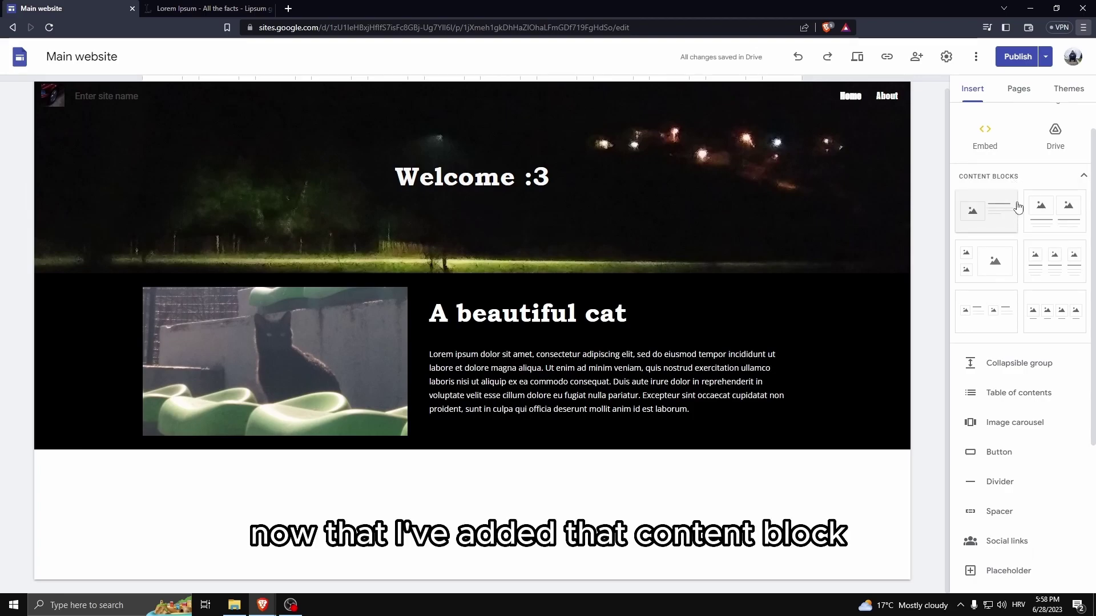
Insert a collapsible group in a new section with a black background.
scroll(996, 376, "down", 1)
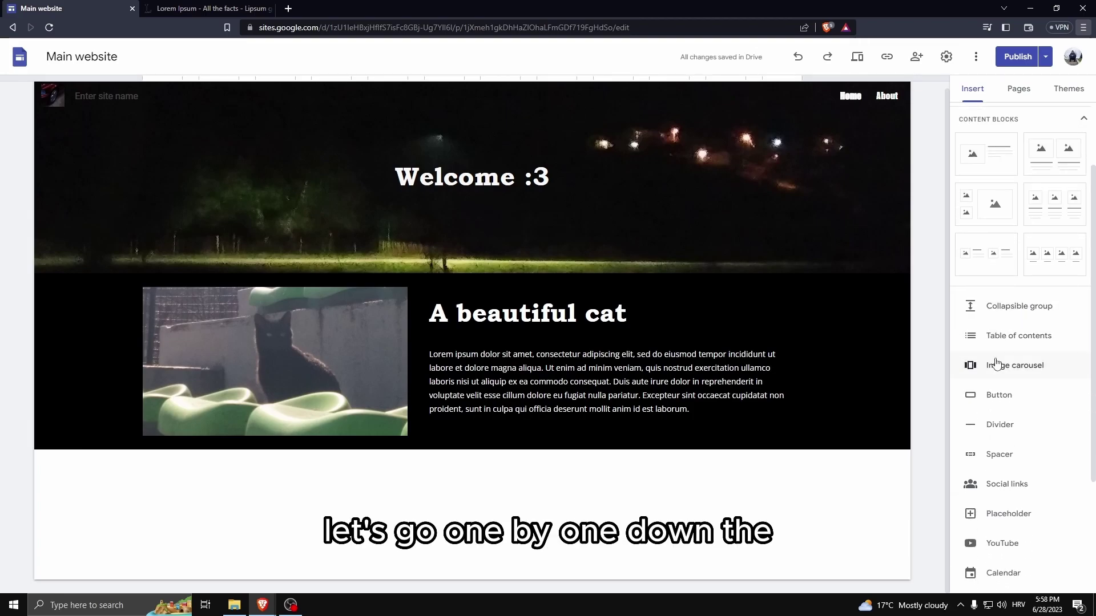
scroll(997, 348, "up", 1)
left_click(1000, 365)
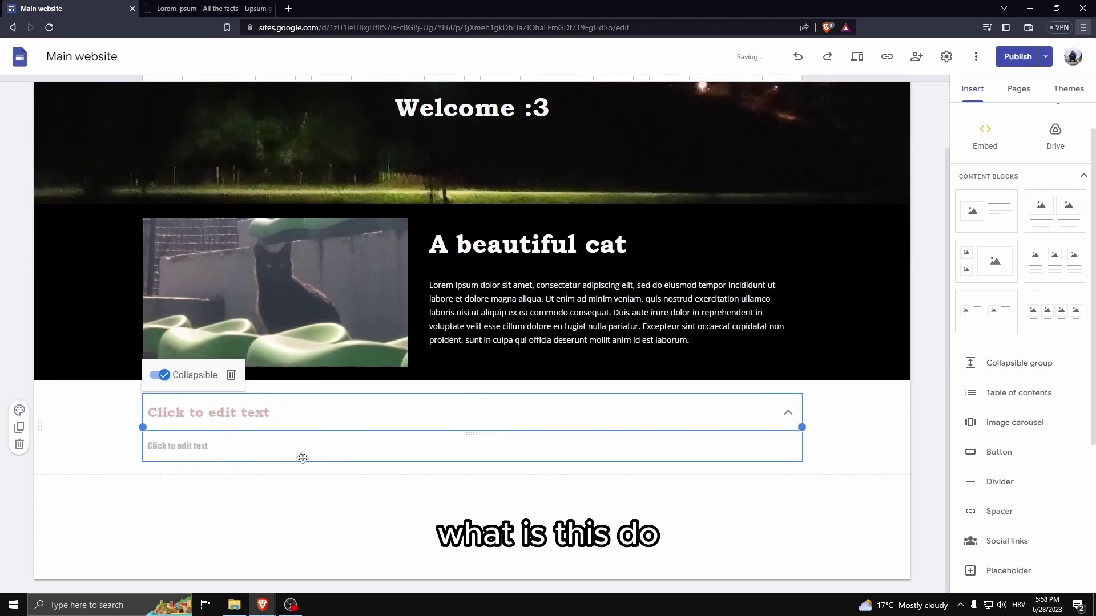
left_click(136, 440)
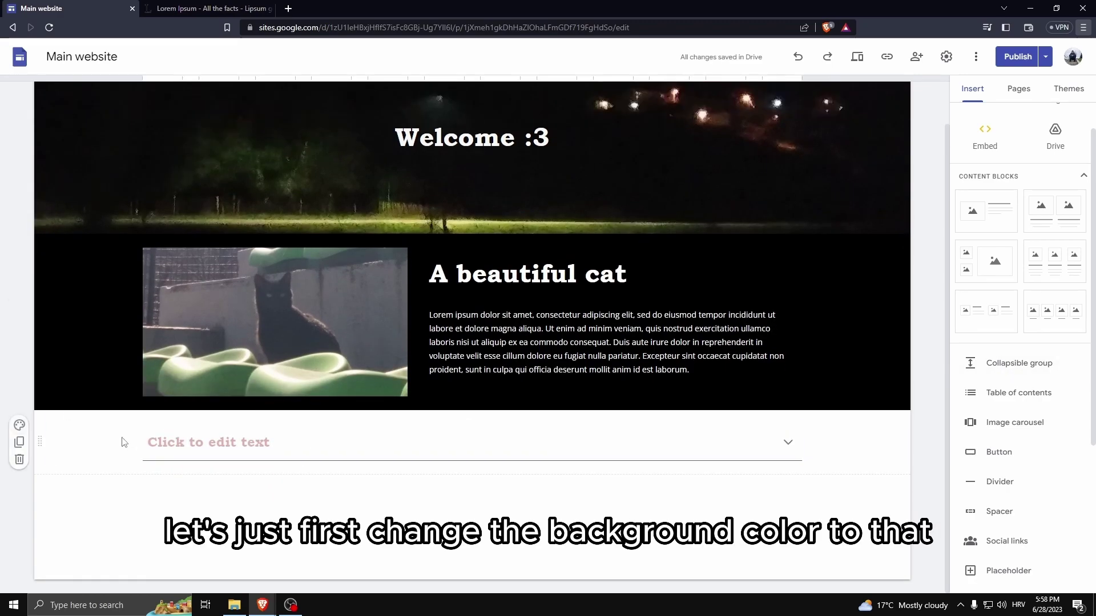
left_click(16, 429)
left_click(85, 505)
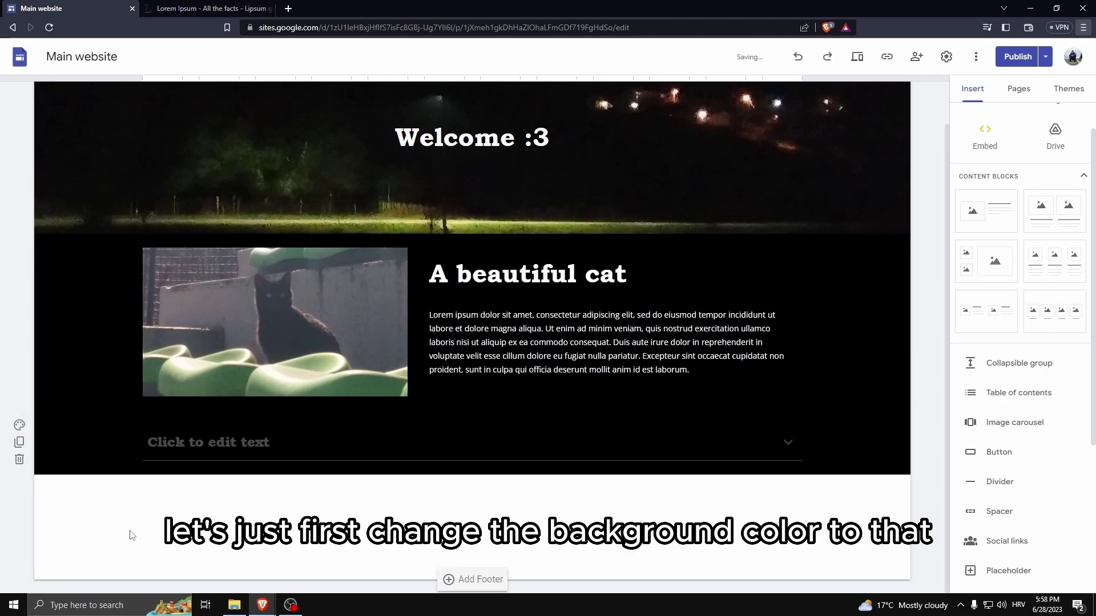
Title the collapsible group 'Click here to see how I made a website.'.
left_click(190, 445)
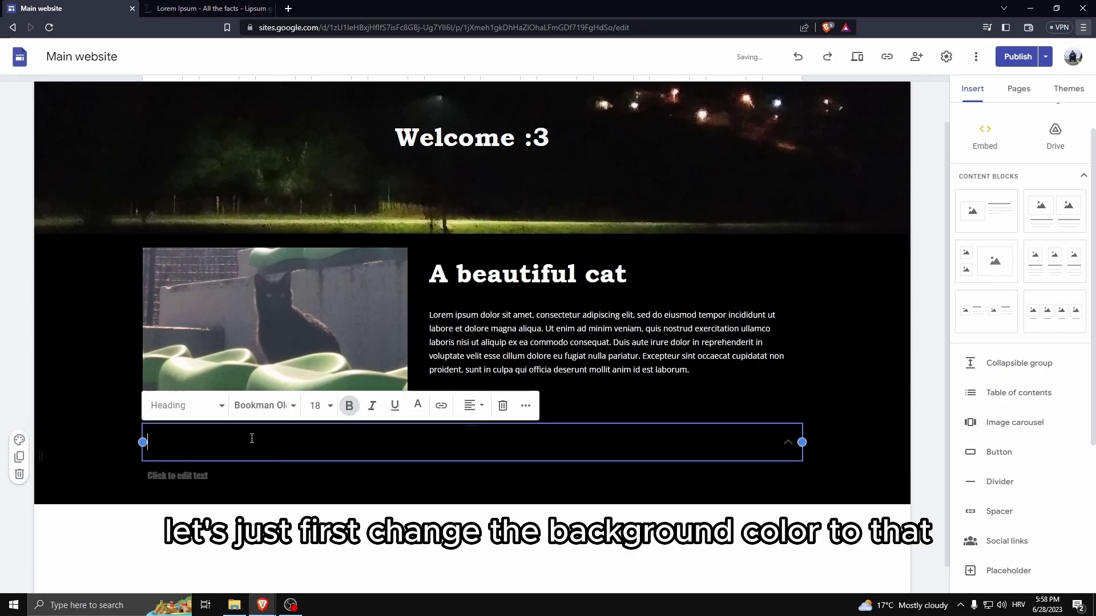
left_click(787, 443)
left_click(622, 447)
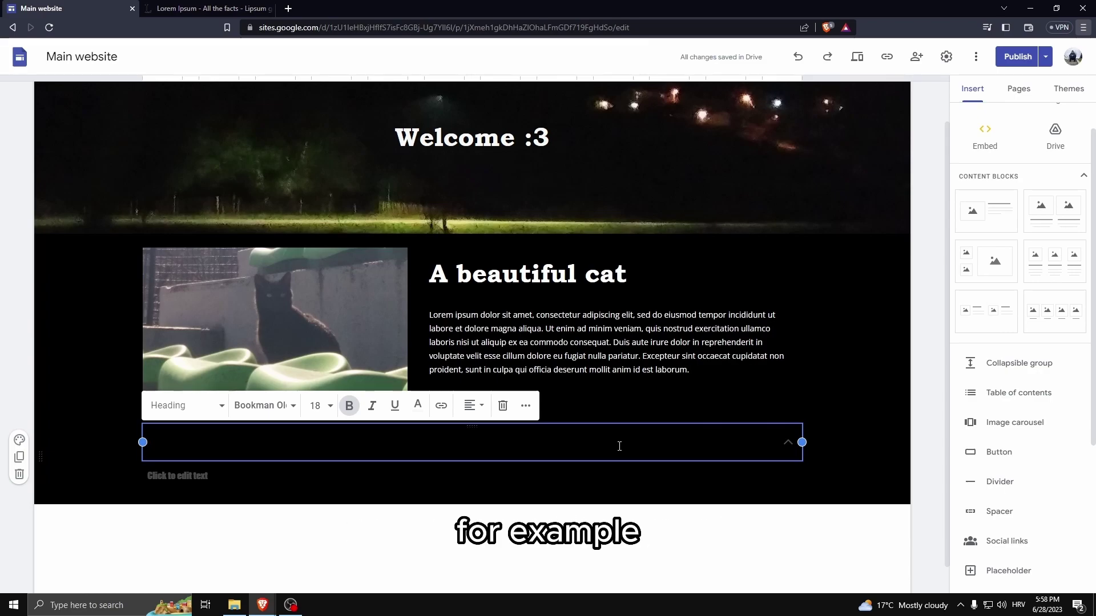
type("Click here t")
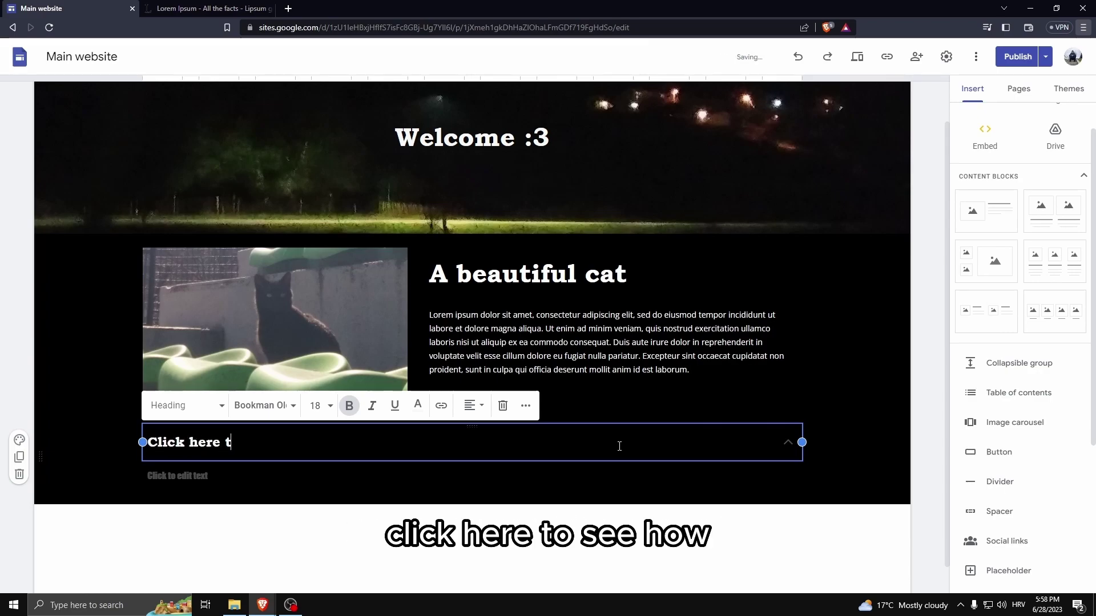
type("o see how I made a")
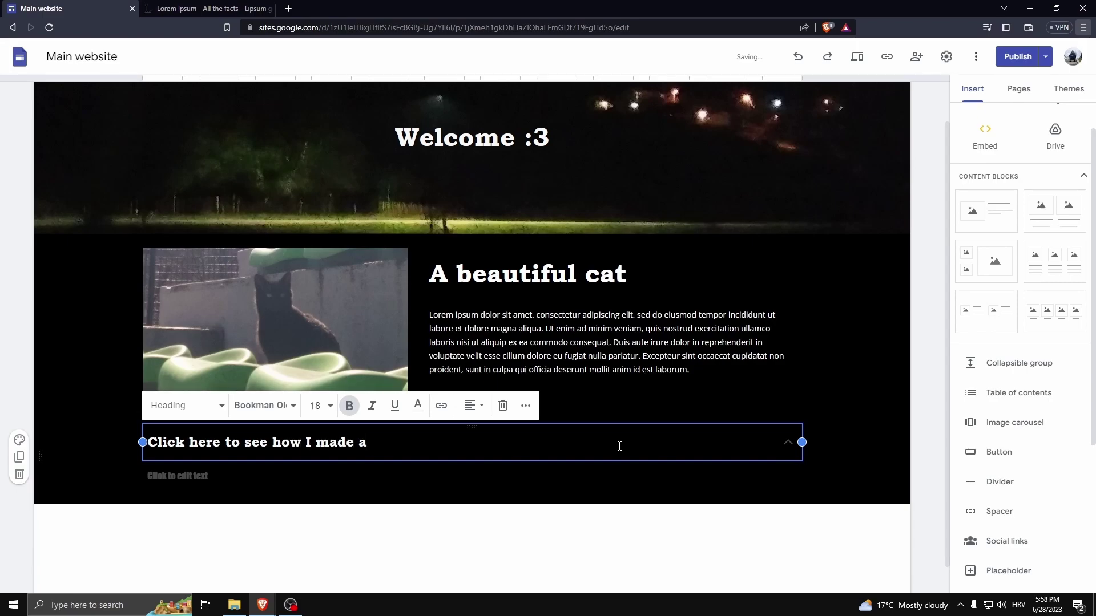
type(" website")
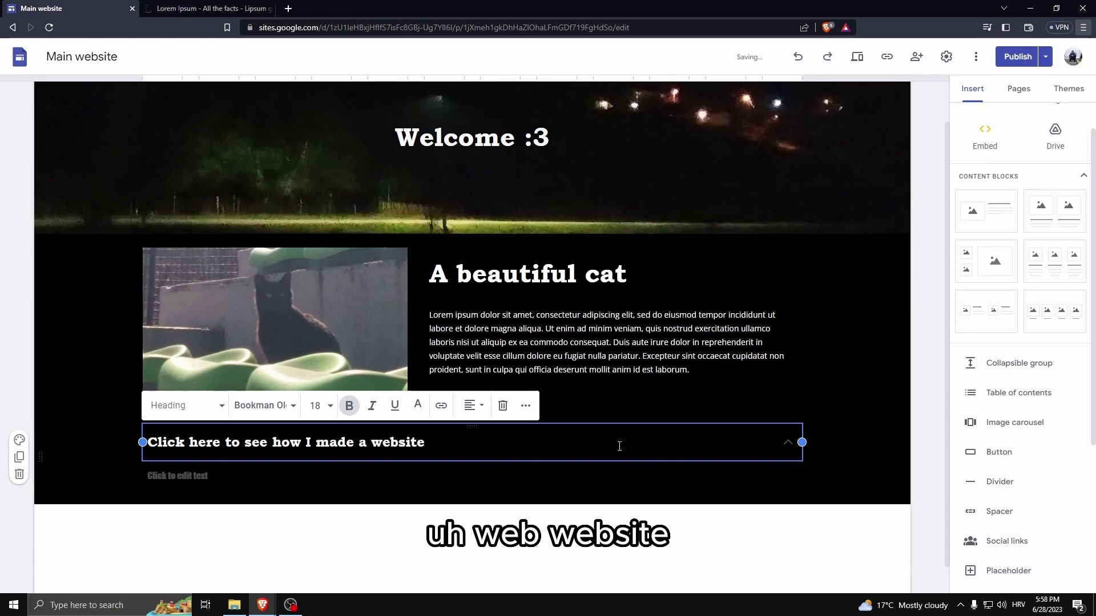
type(".")
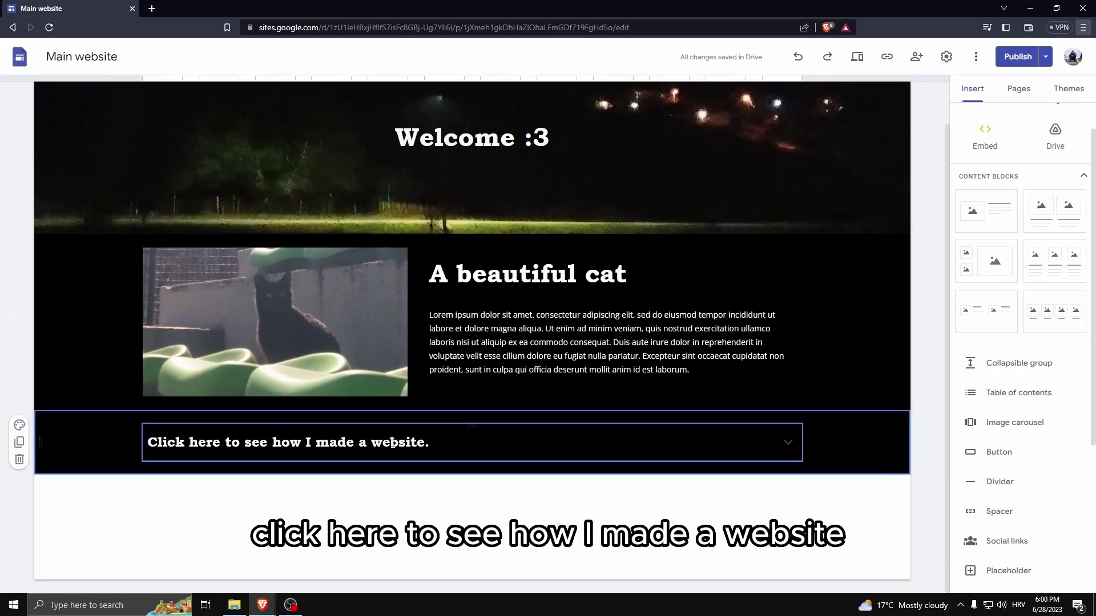
Fill the group's body with the site-building guide, trim the empty line, collapse it, and add a table of contents.
left_click(788, 442)
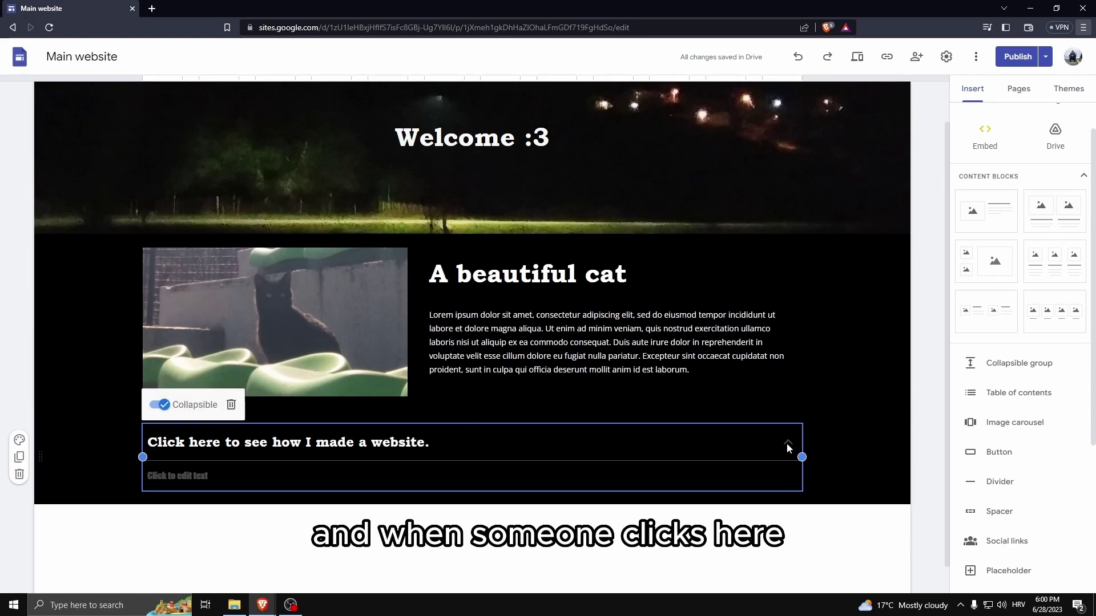
left_click(254, 475)
scroll(254, 474, "down", 1)
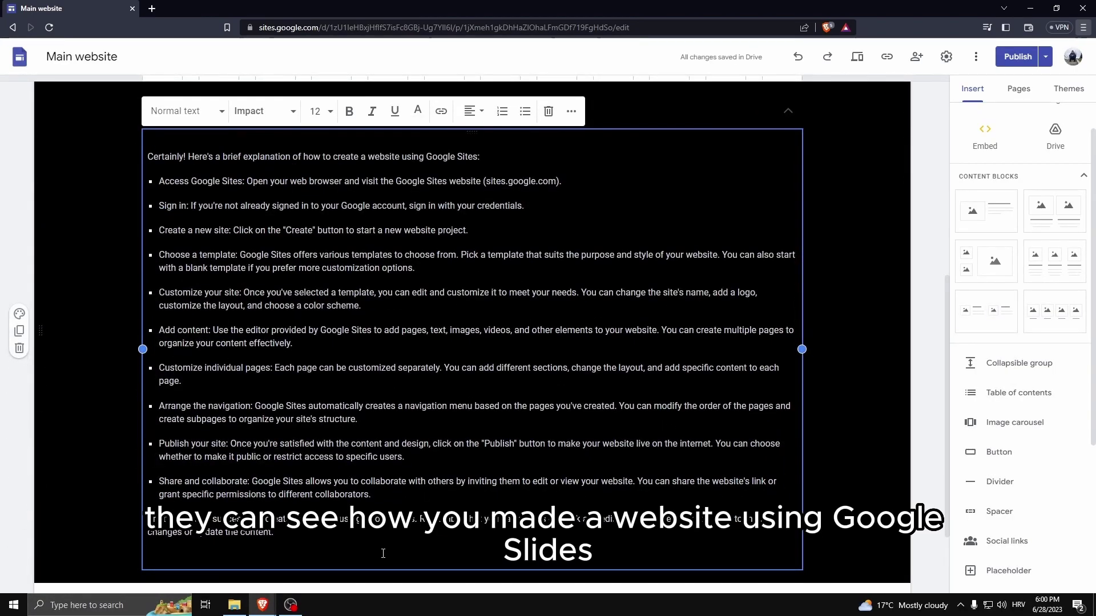
key("BackSpace")
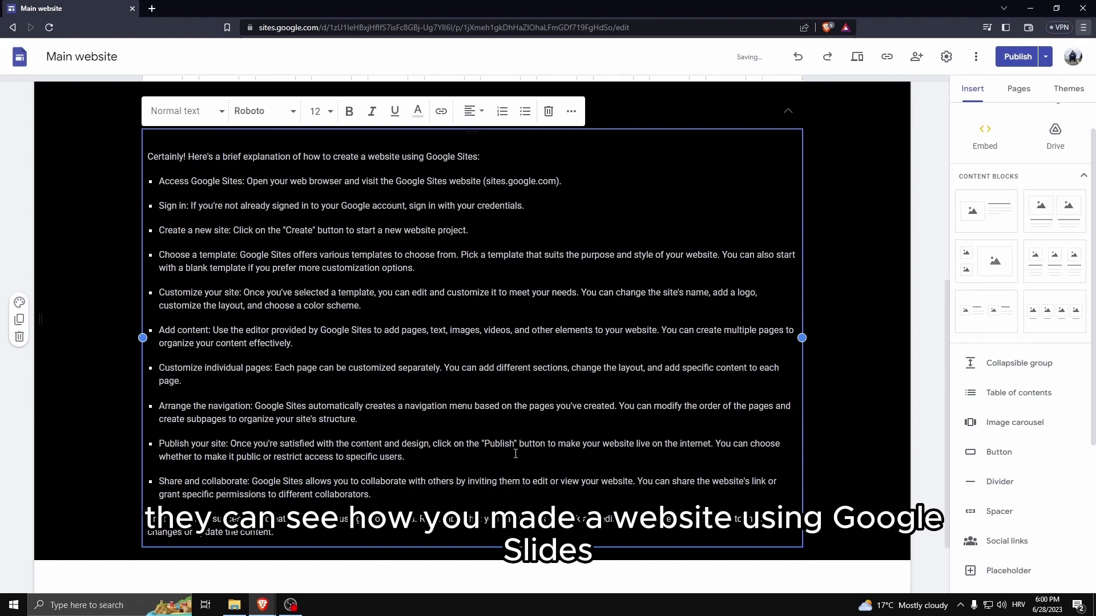
scroll(874, 336, "up", 3)
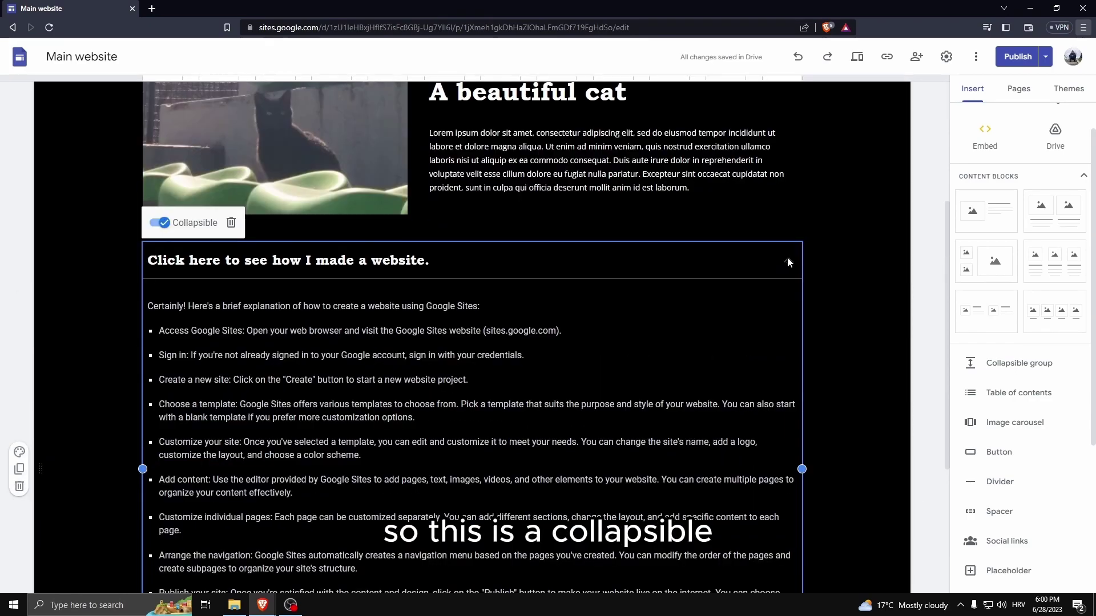
left_click(788, 261)
left_click(974, 392)
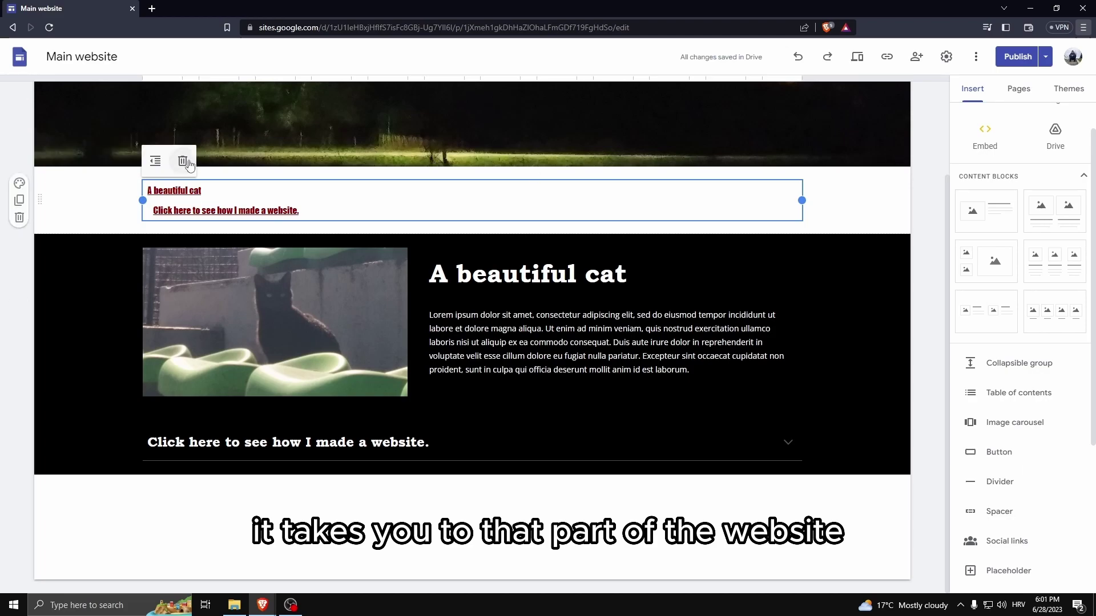
Replace the table of contents with a four-photo carousel starting with the clouds photo.
left_click(20, 218)
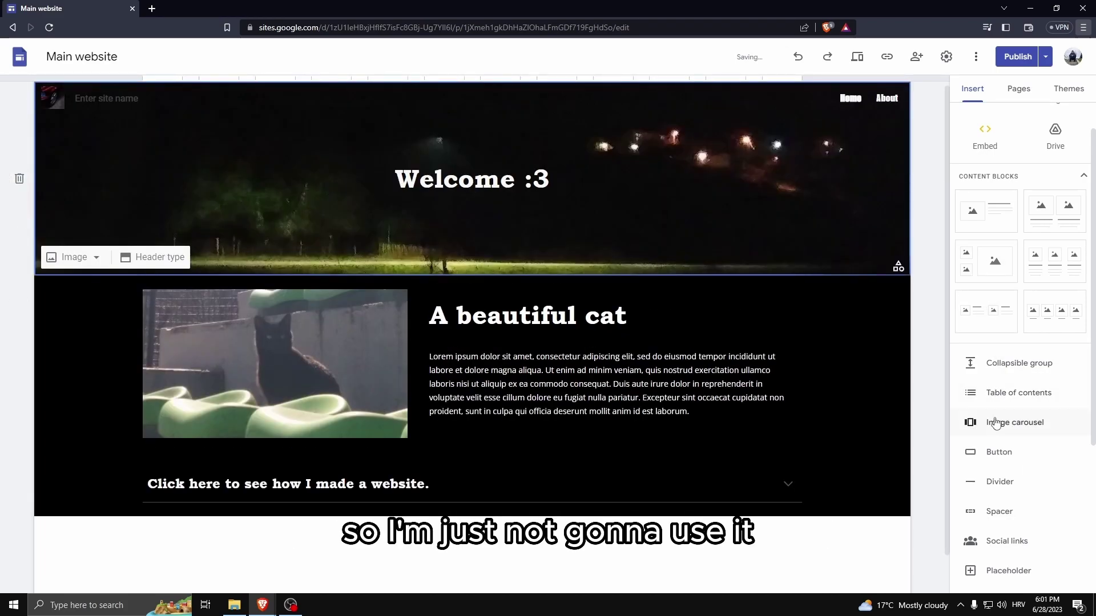
left_click(1021, 425)
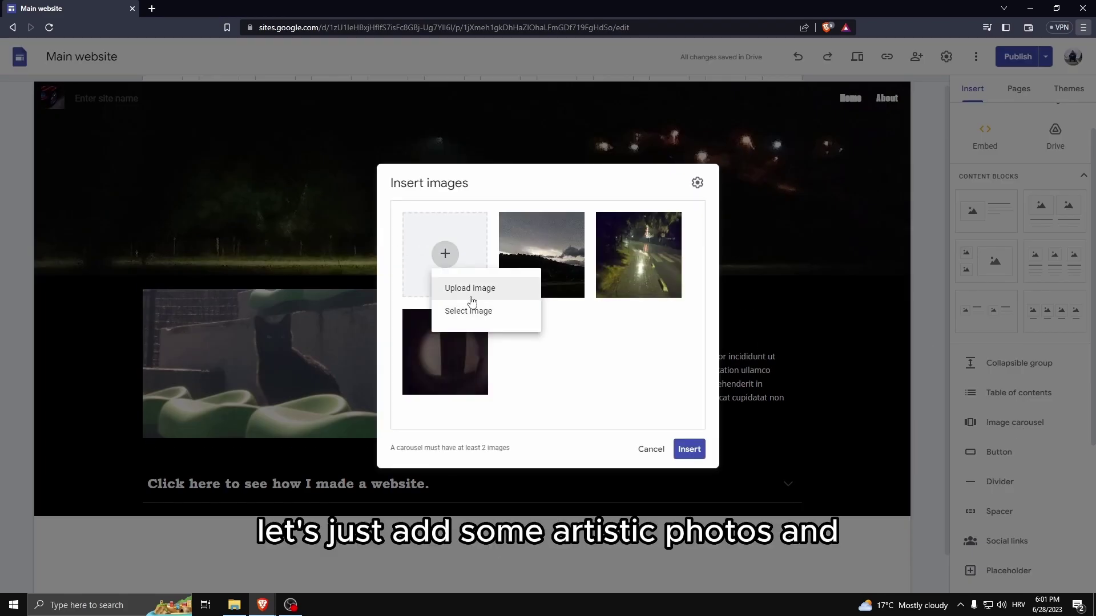
left_click(503, 288)
double_click(575, 380)
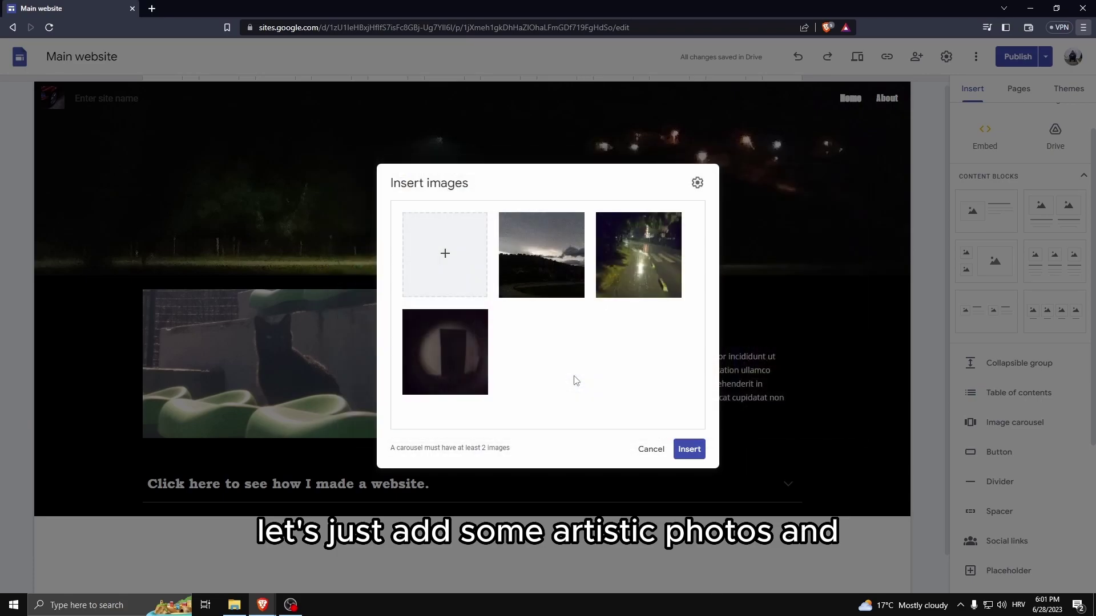
left_click(688, 449)
scroll(640, 262, "up", 2)
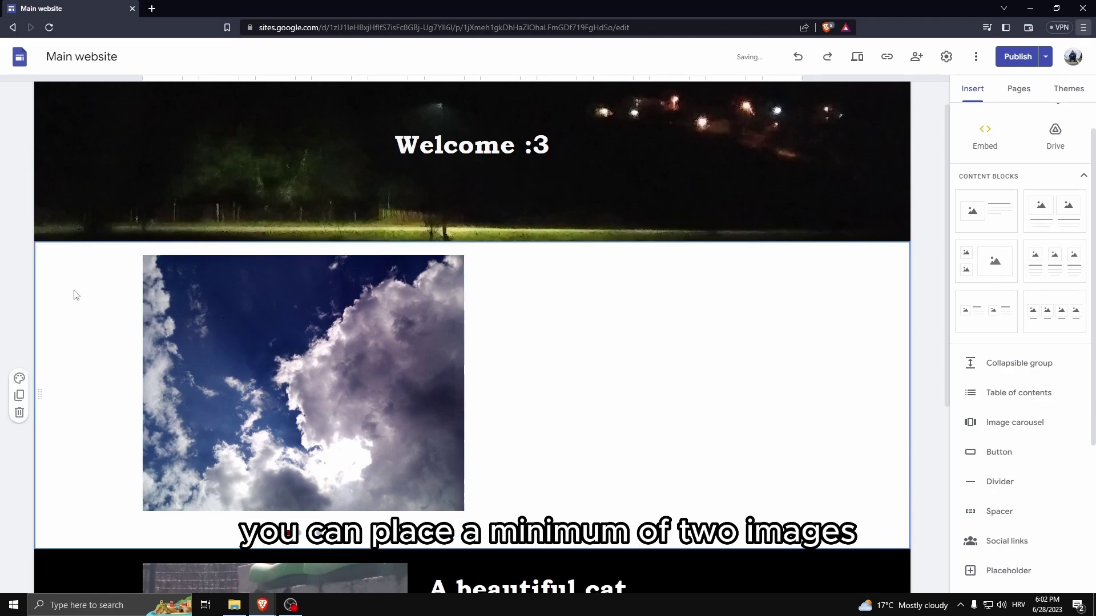
Delete the carousel section, then restore it with Ctrl+Z.
left_click(19, 411)
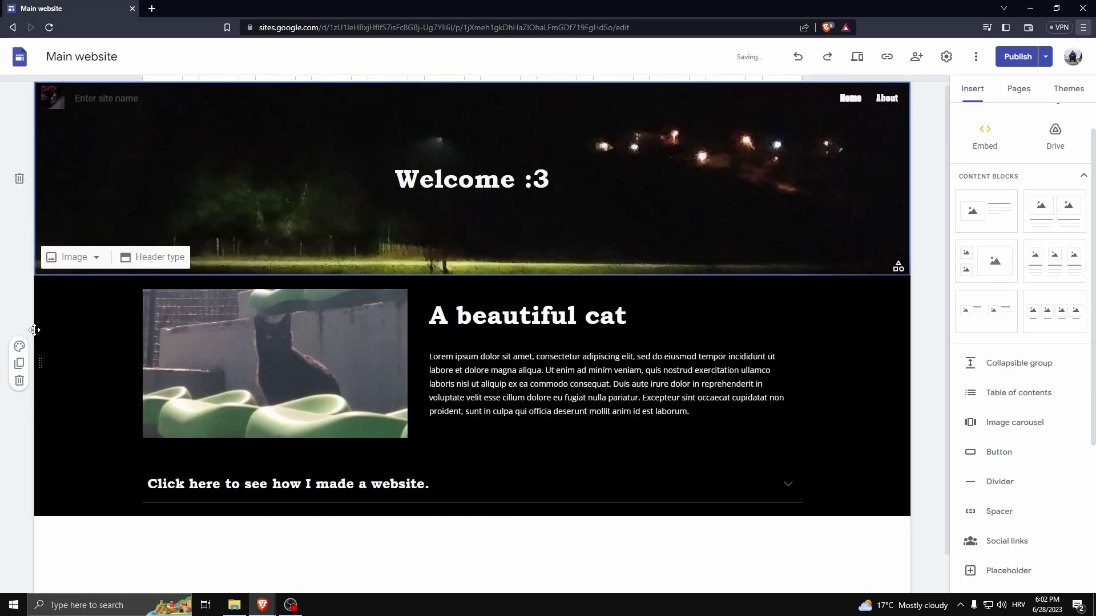
key("ctrl+z")
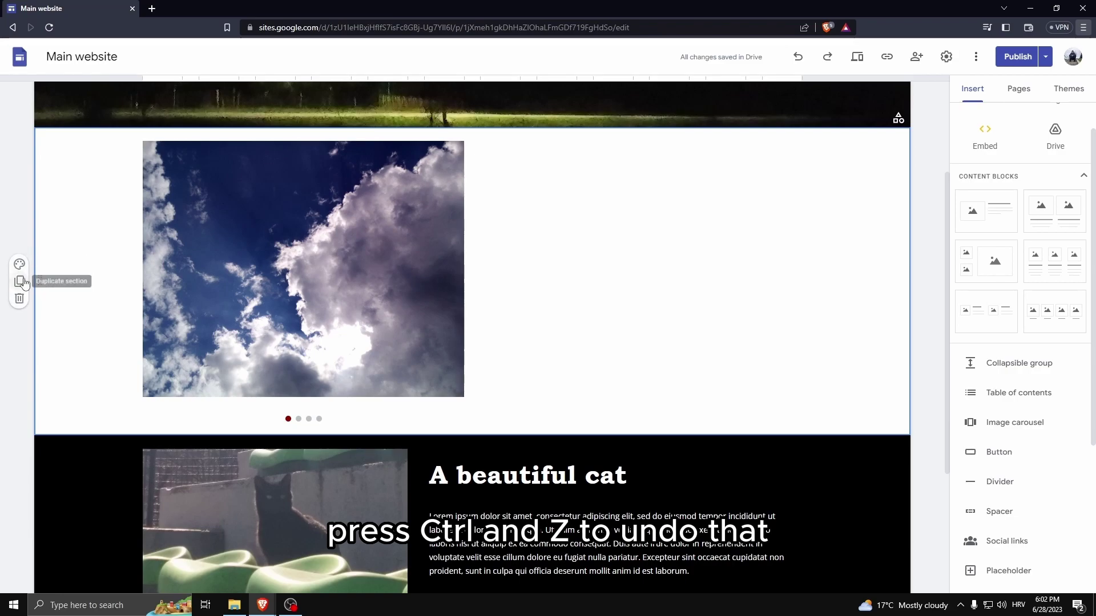
scroll(832, 391, "down", 3)
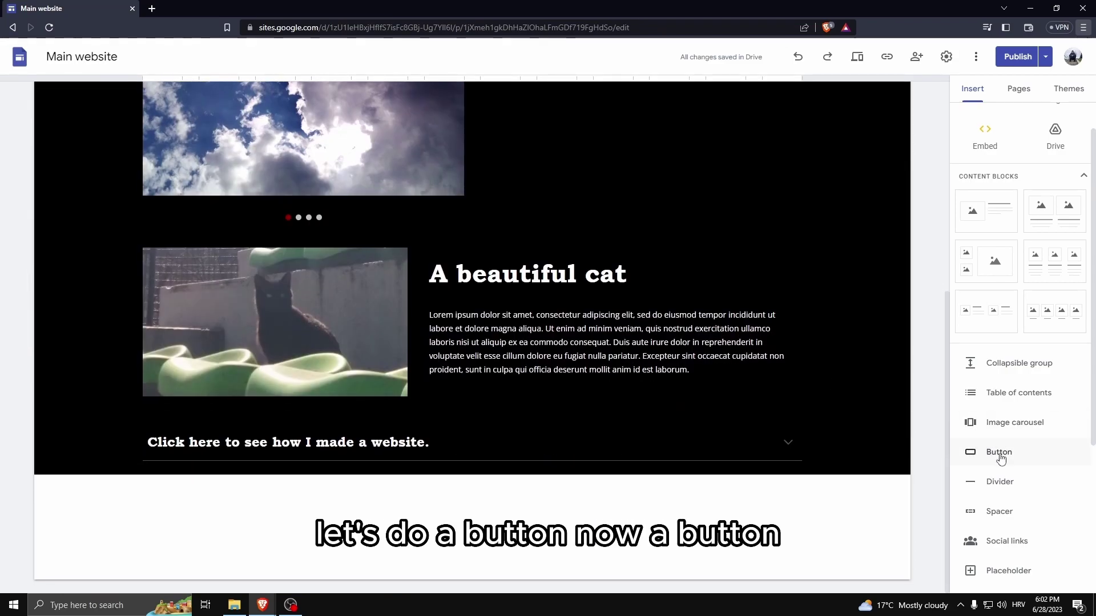
Add a 'Play' button linked to the About page below the carousel.
left_click(998, 452)
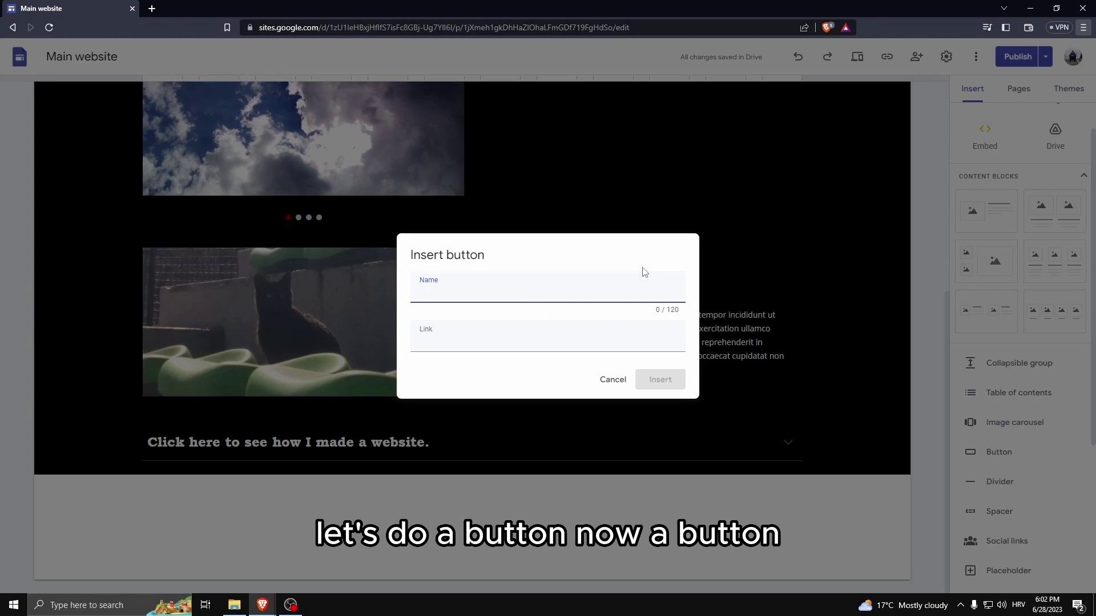
type("Play")
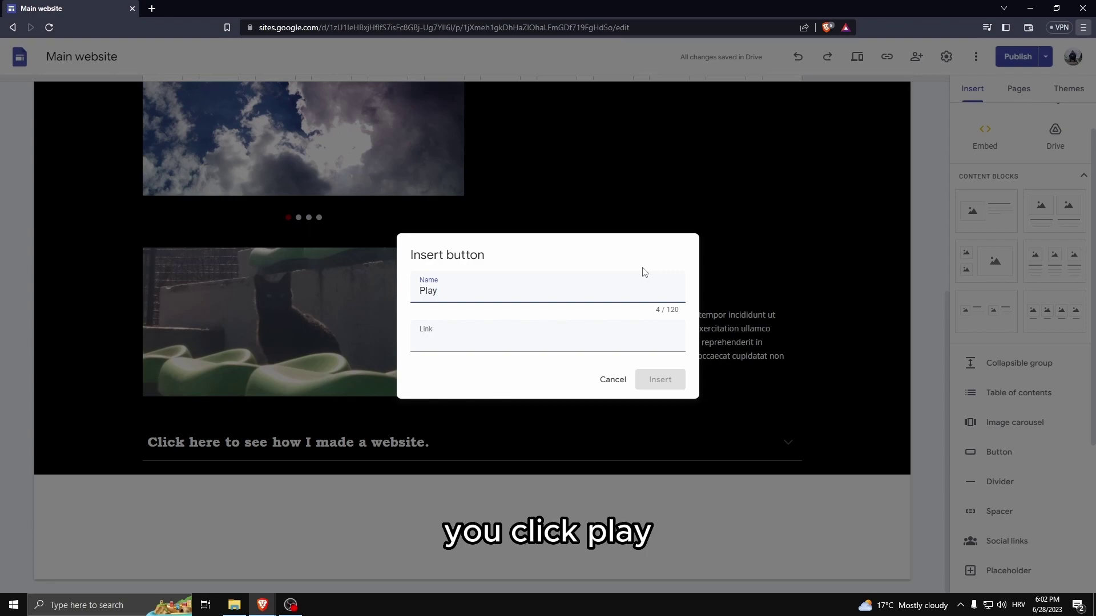
left_click(441, 337)
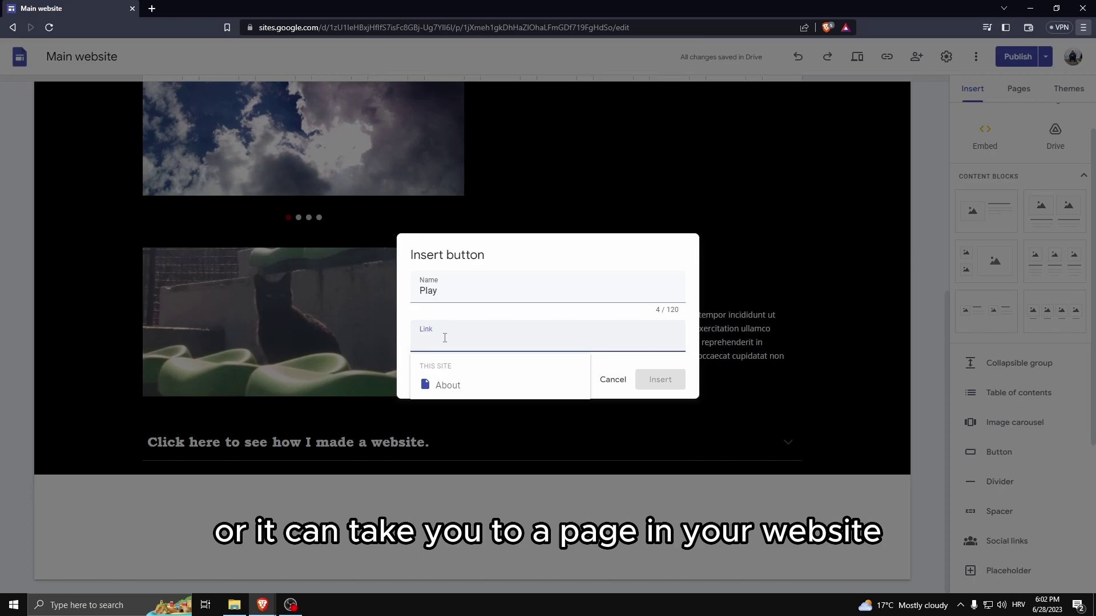
left_click(445, 386)
left_click(660, 379)
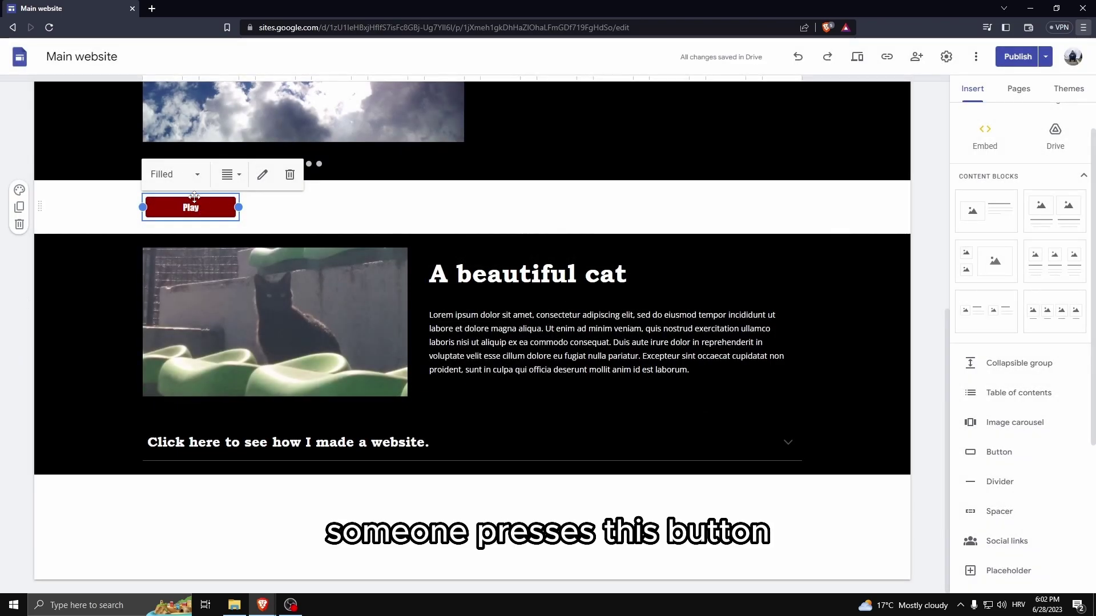
Go to the About page from the site navigation.
scroll(769, 223, "up", 2)
scroll(769, 224, "up", 5)
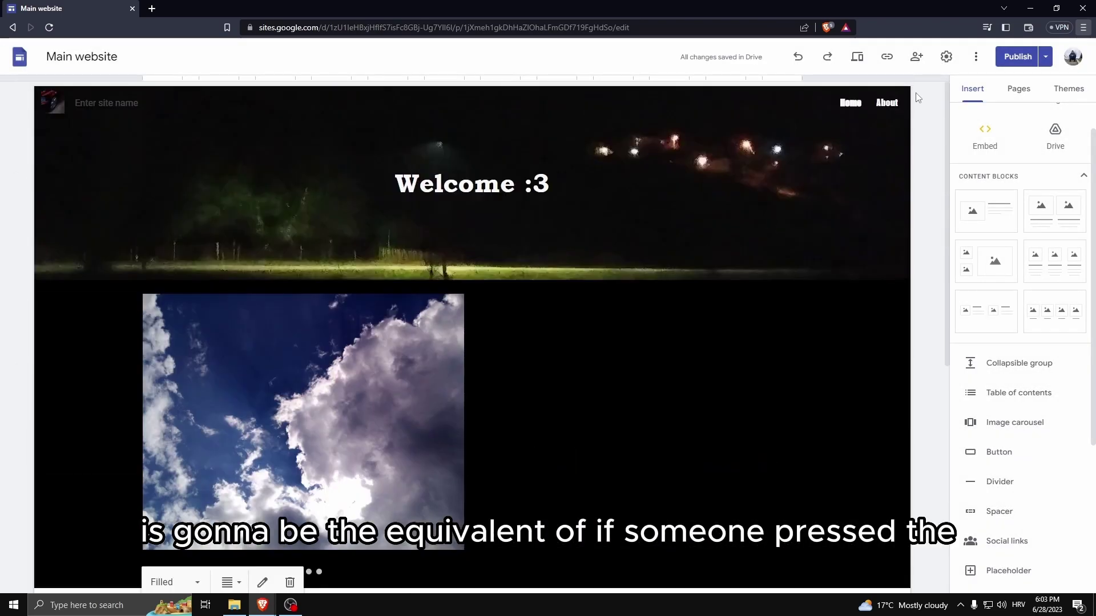
scroll(237, 440, "down", 5)
scroll(246, 383, "up", 2)
scroll(246, 382, "up", 3)
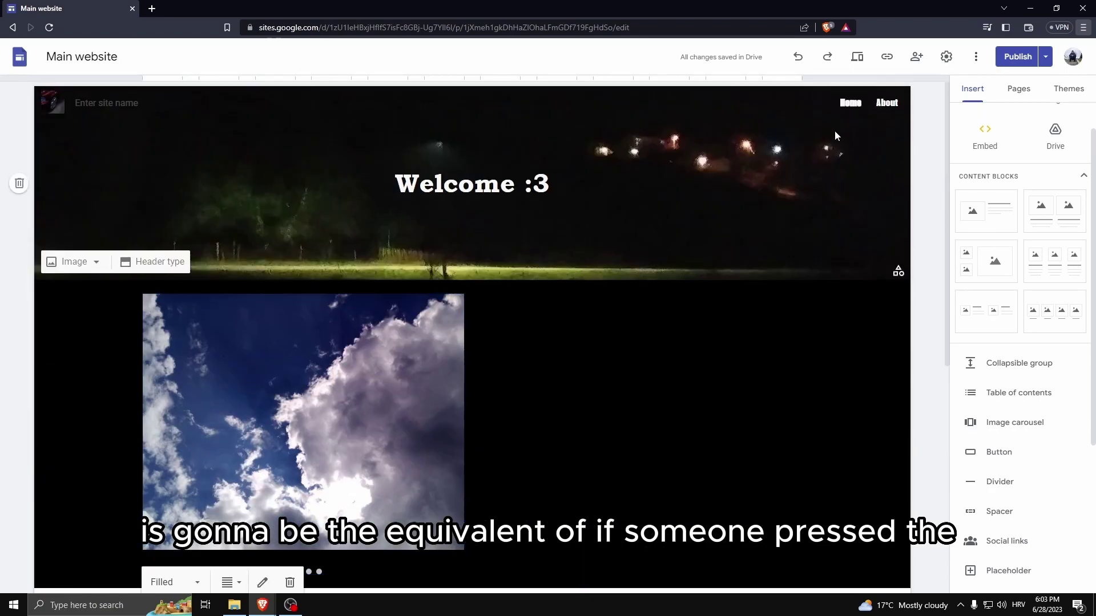
left_click(886, 102)
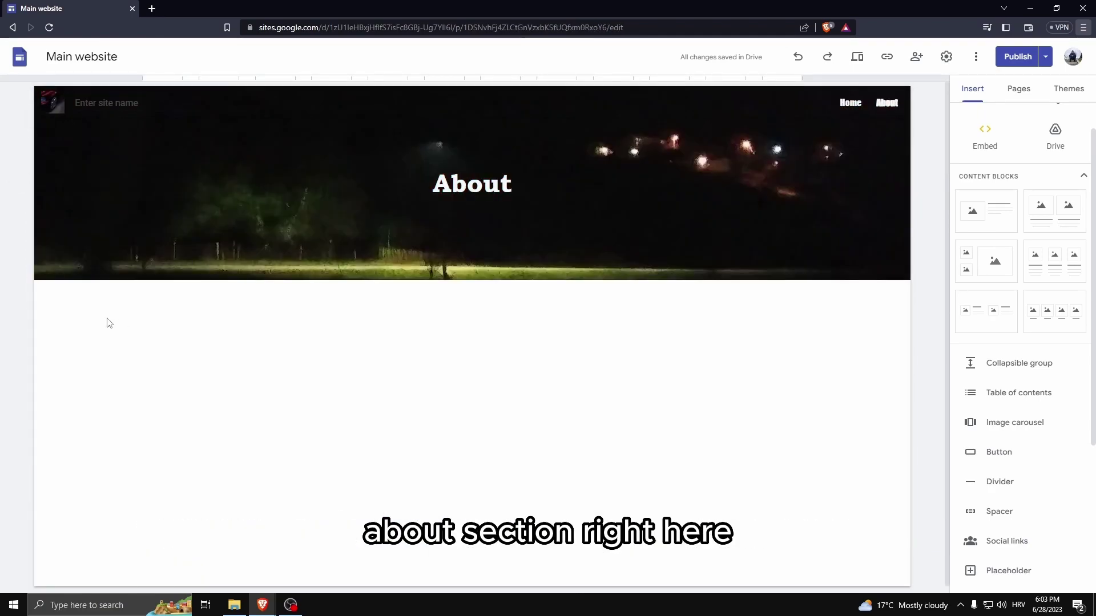
Return to the Home page and finish setting the Subscribe button's link.
left_click(850, 102)
scroll(212, 386, "down", 3)
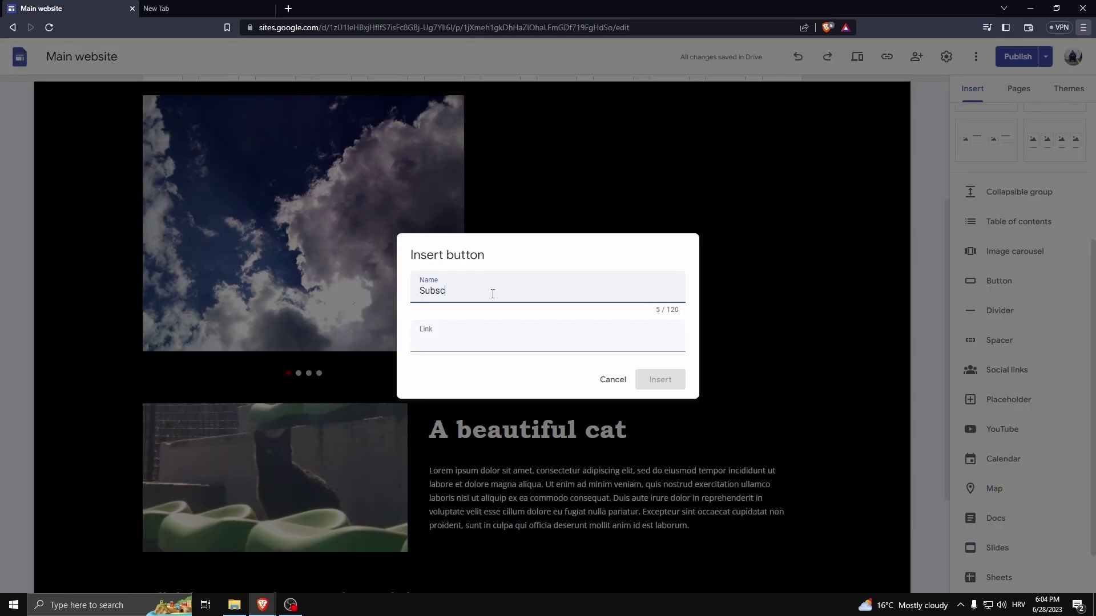
type("e")
left_click(467, 340)
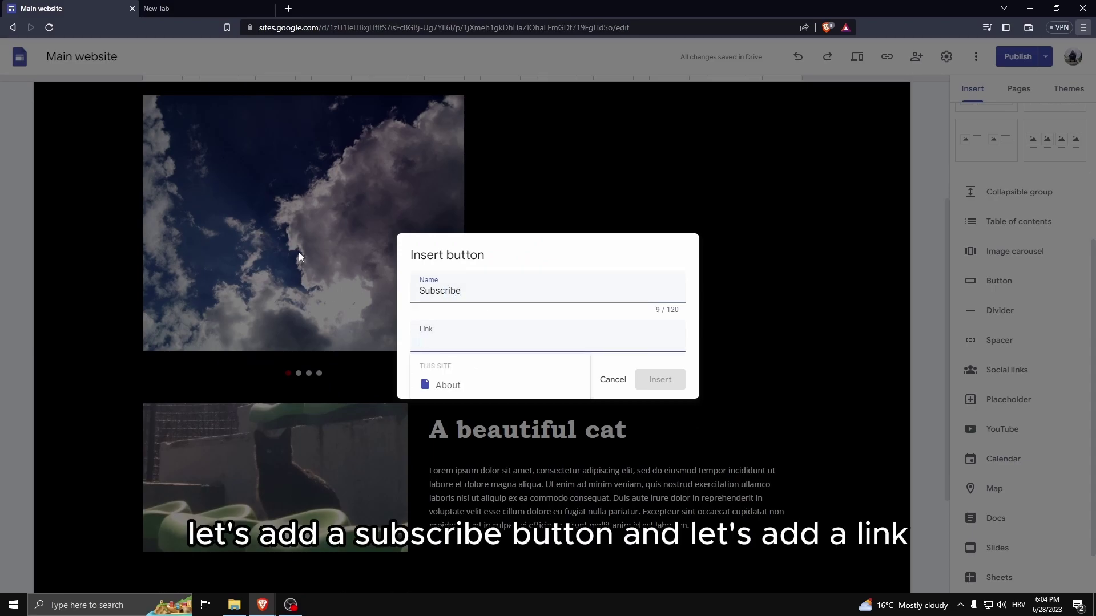
Load youtube.com in the new tab, then add a Divider below the Subscribe button.
left_click(194, 8)
type("youtube.com")
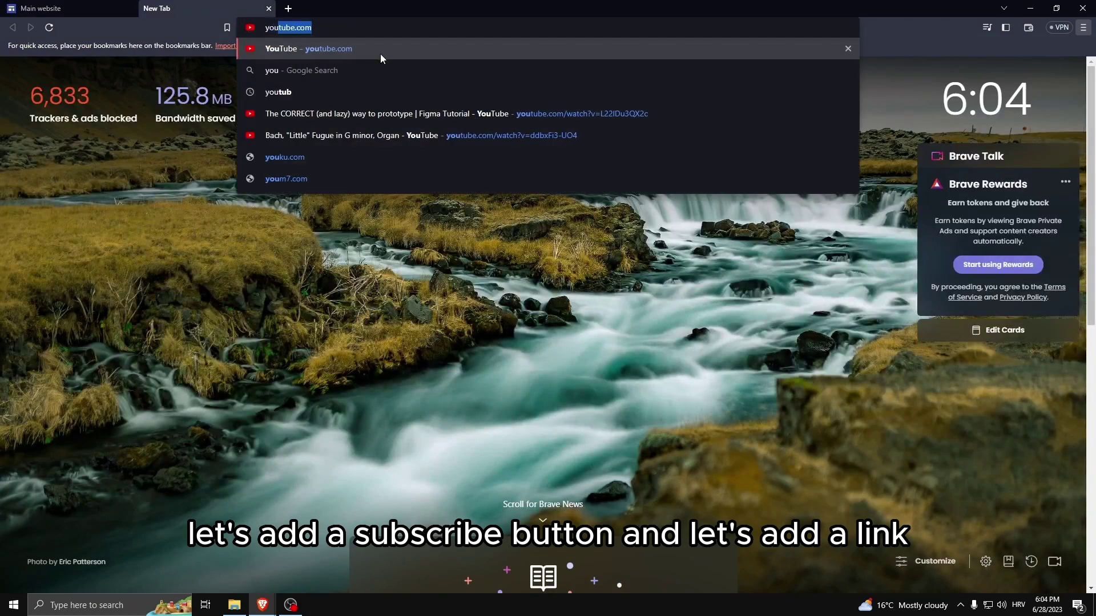
key("Return")
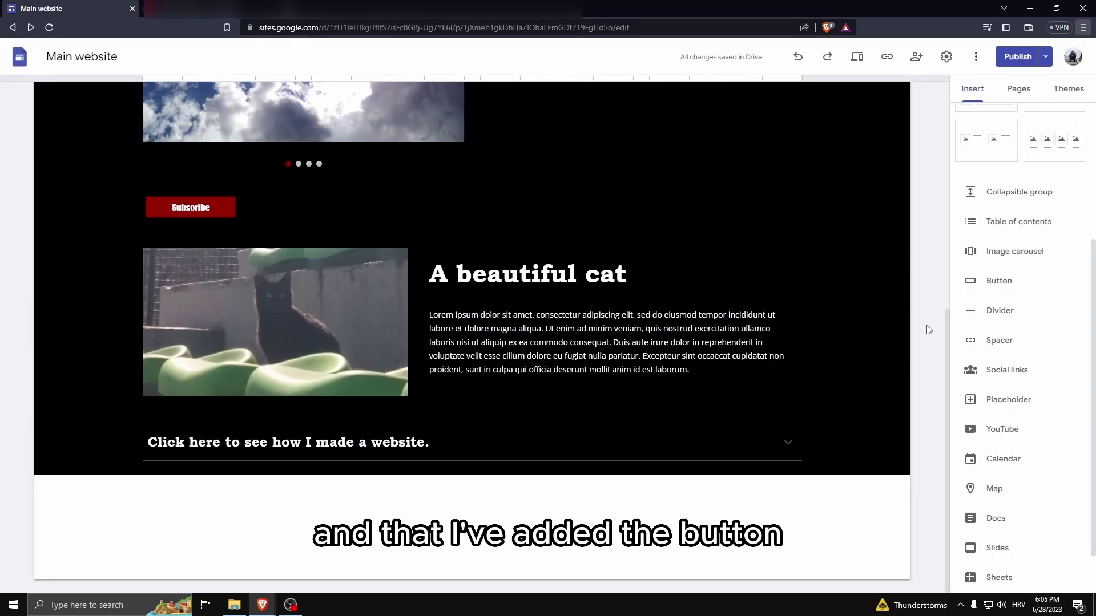
left_click(979, 311)
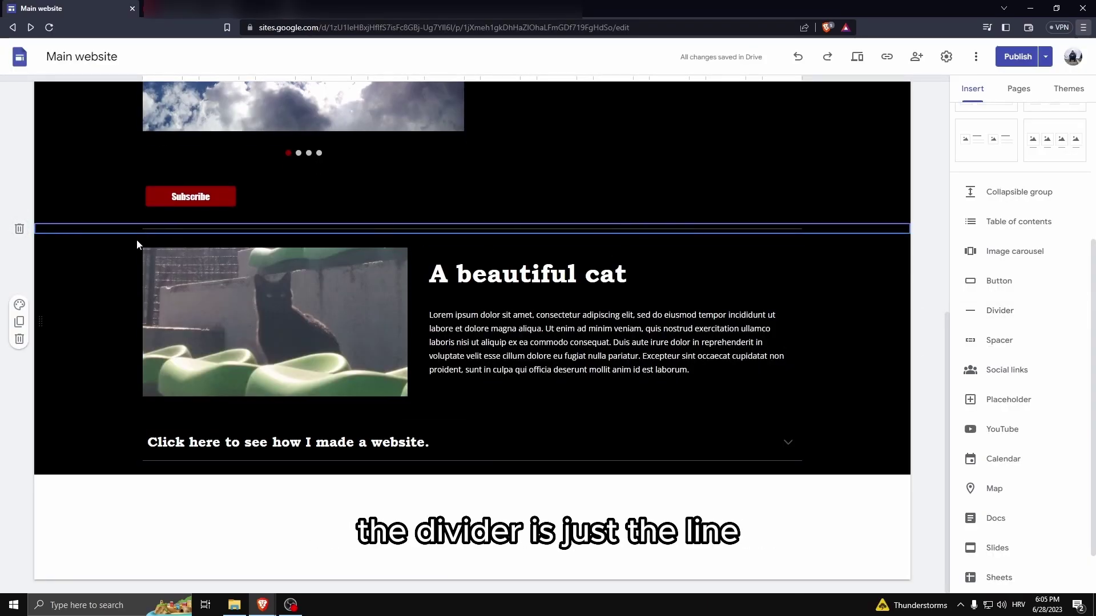
scroll(313, 229, "up", 1)
scroll(313, 228, "up", 5)
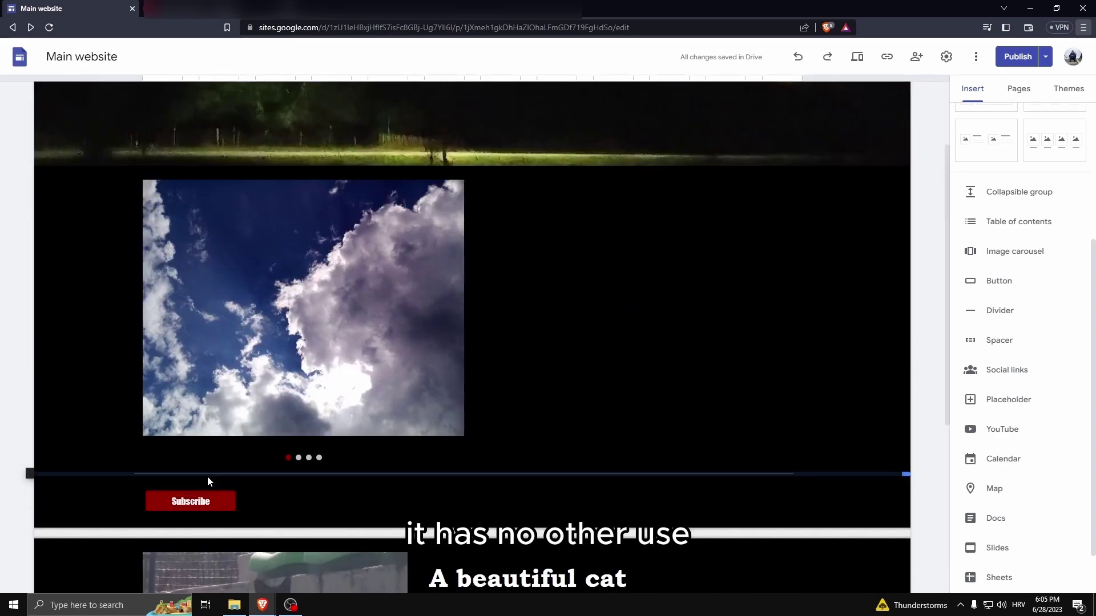
scroll(257, 318, "down", 5)
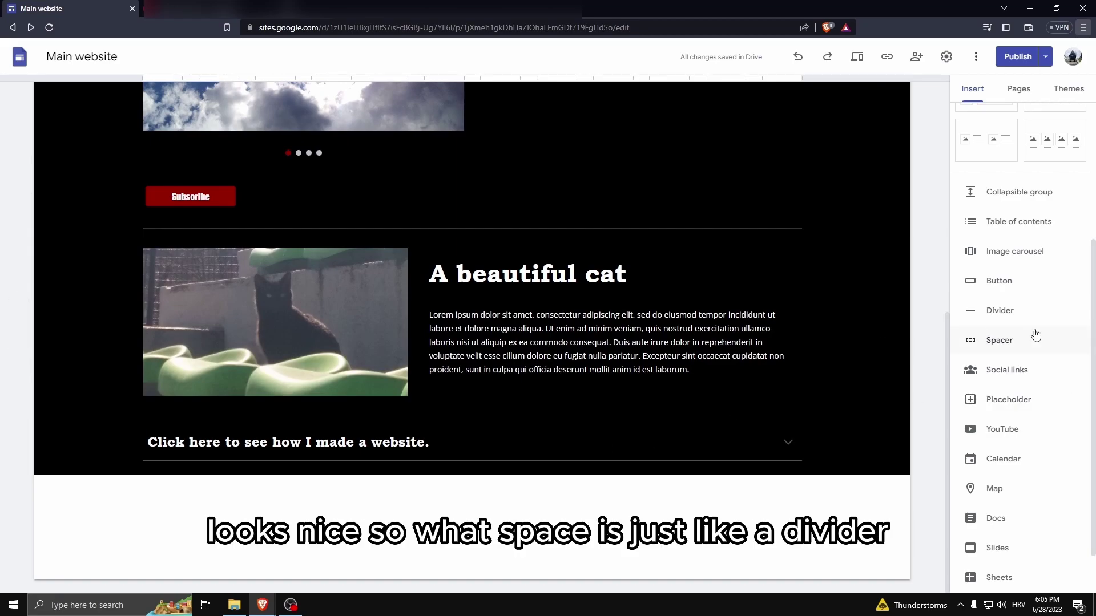
left_click(1044, 344)
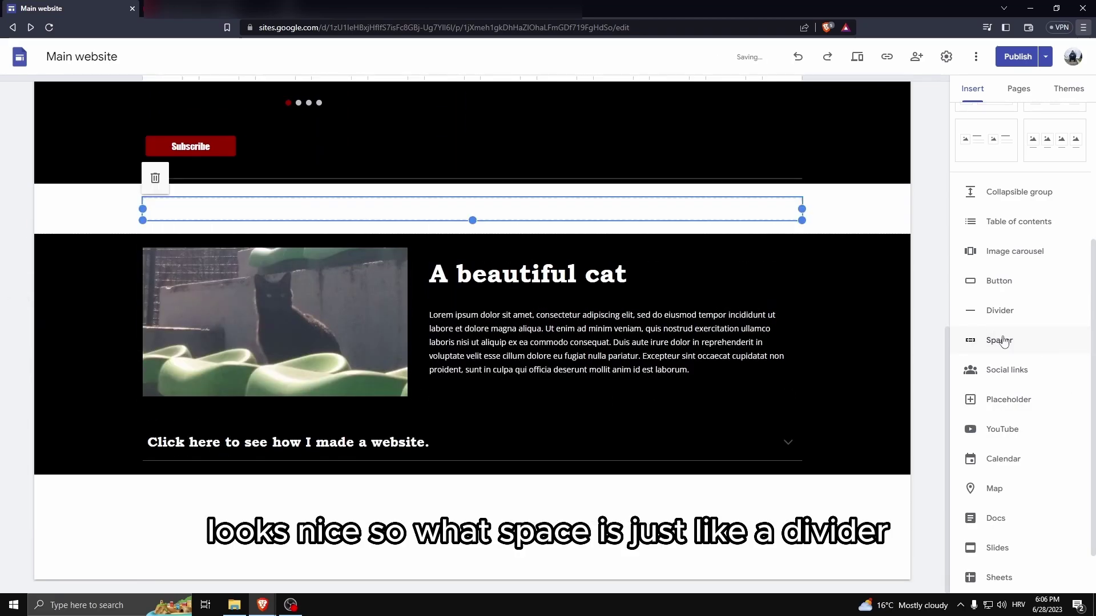
mouse_move(472, 220)
left_mouse_down()
mouse_move(461, 278)
mouse_move(473, 220)
left_mouse_up()
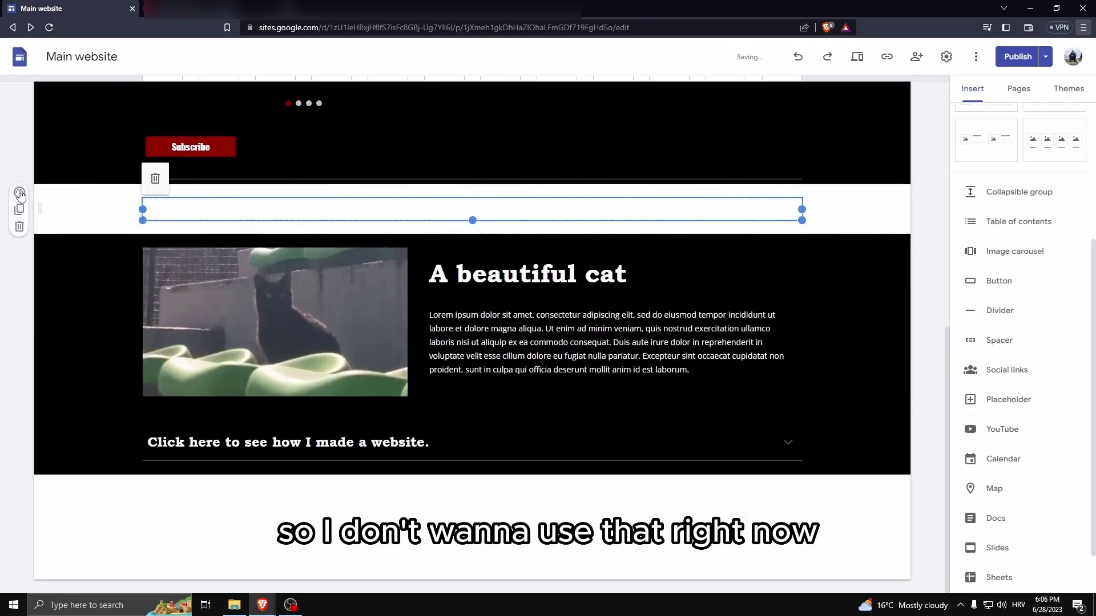
left_click(19, 226)
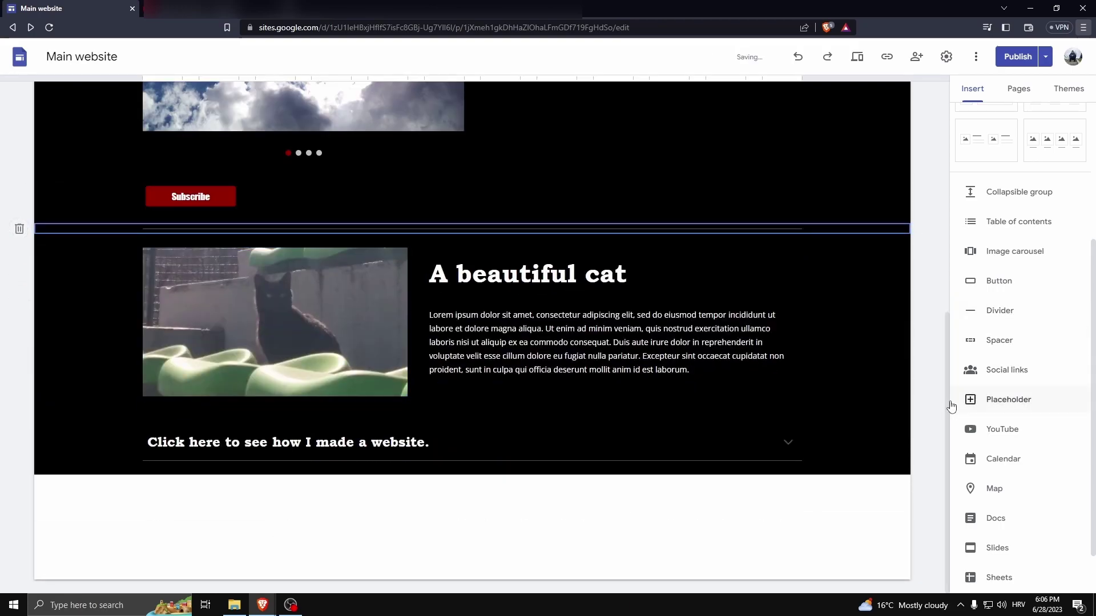
Open the Social links dialog, then search Google Images for 'instagram icon png' in a new tab.
left_click(1006, 369)
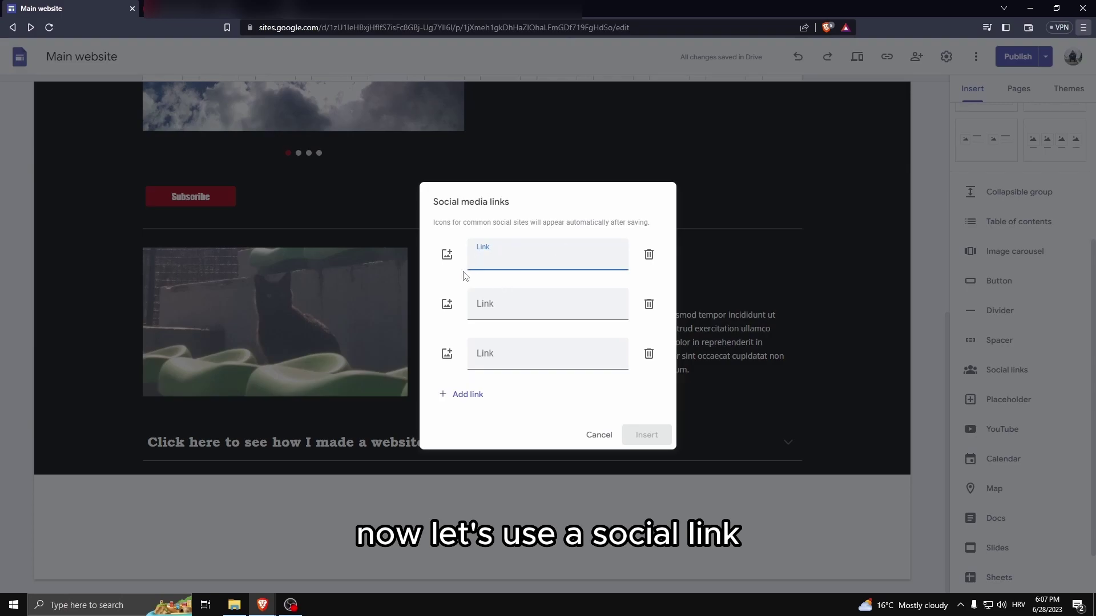
key("ctrl+t")
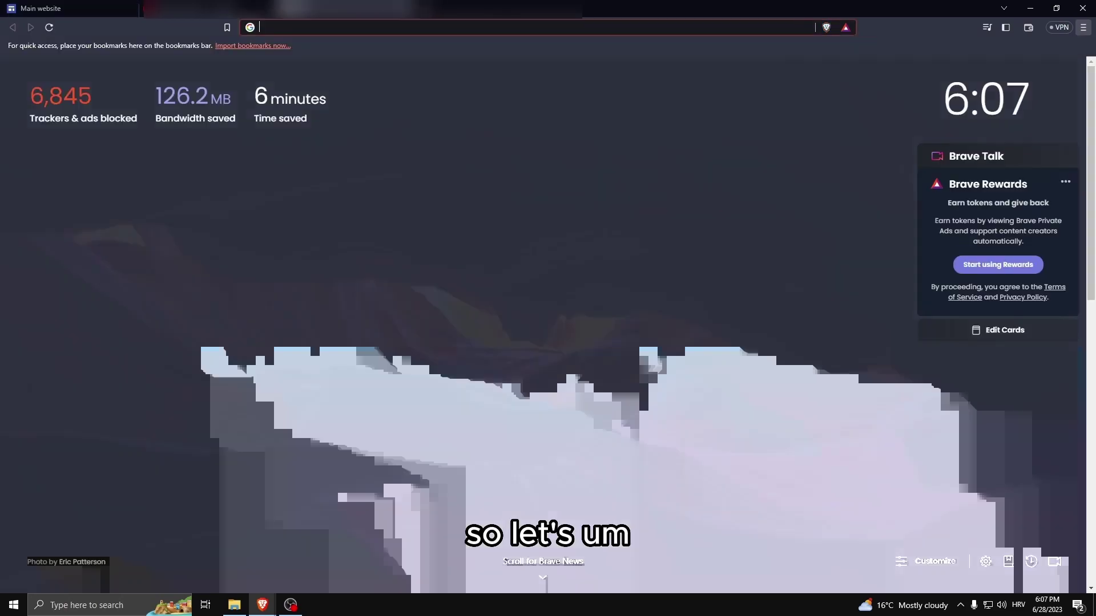
type("i")
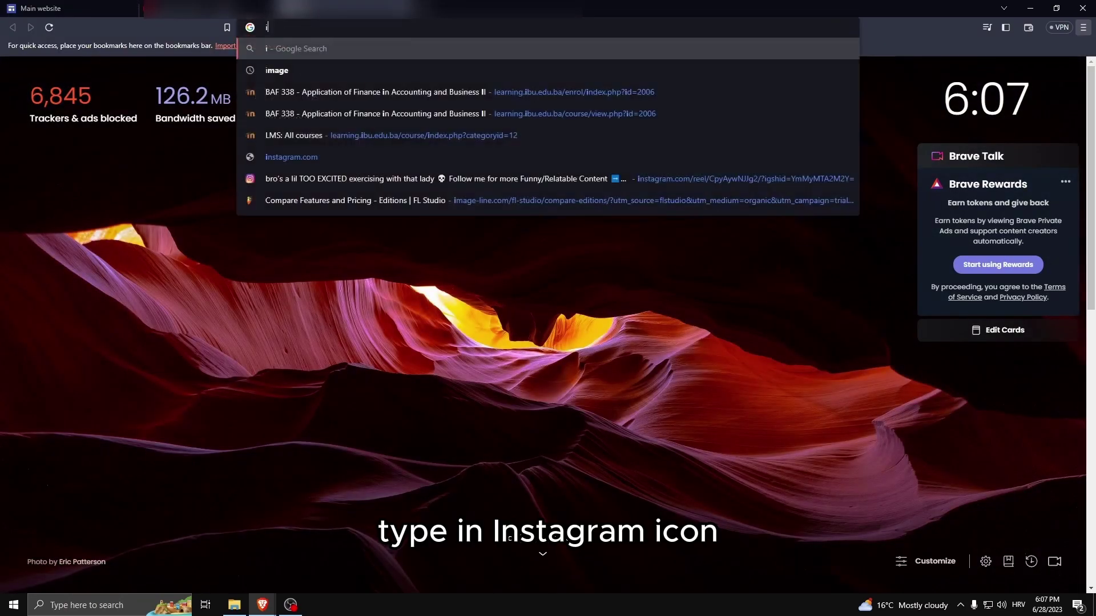
type("nstagram icon")
key("Return")
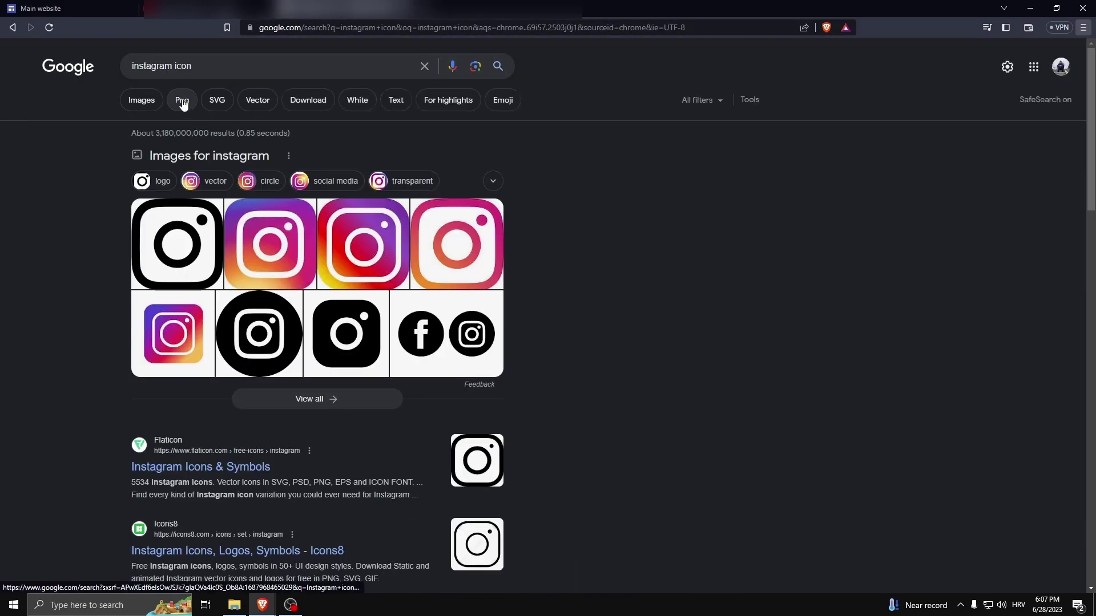
left_click(210, 74)
type("png")
key("Return")
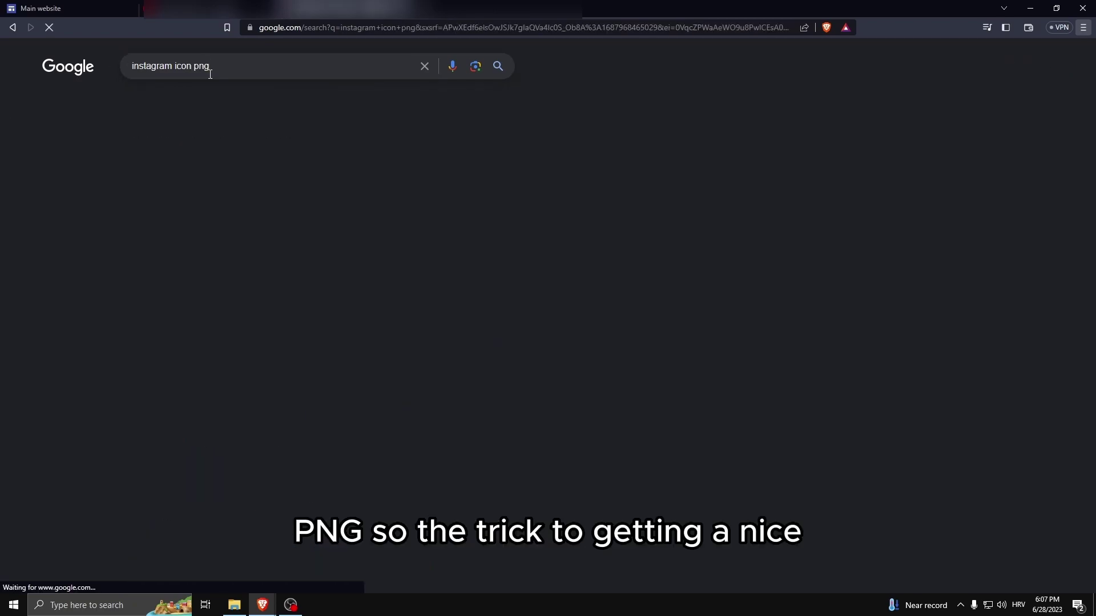
left_click(145, 105)
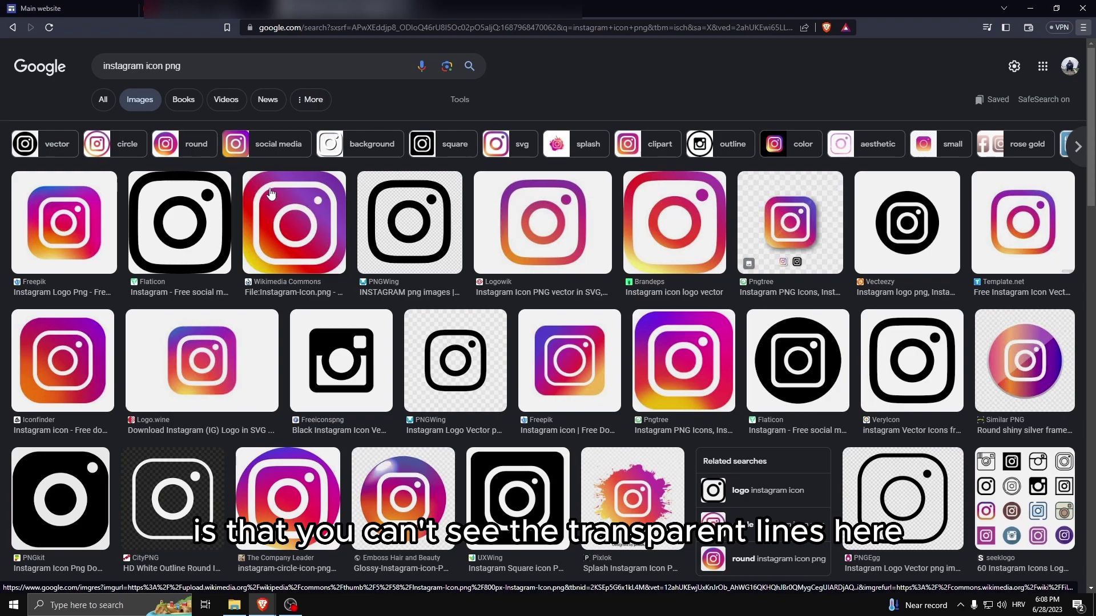
Save the Wikimedia Instagram-Icon.png to Downloads and return to the Sites editor.
left_click(297, 216)
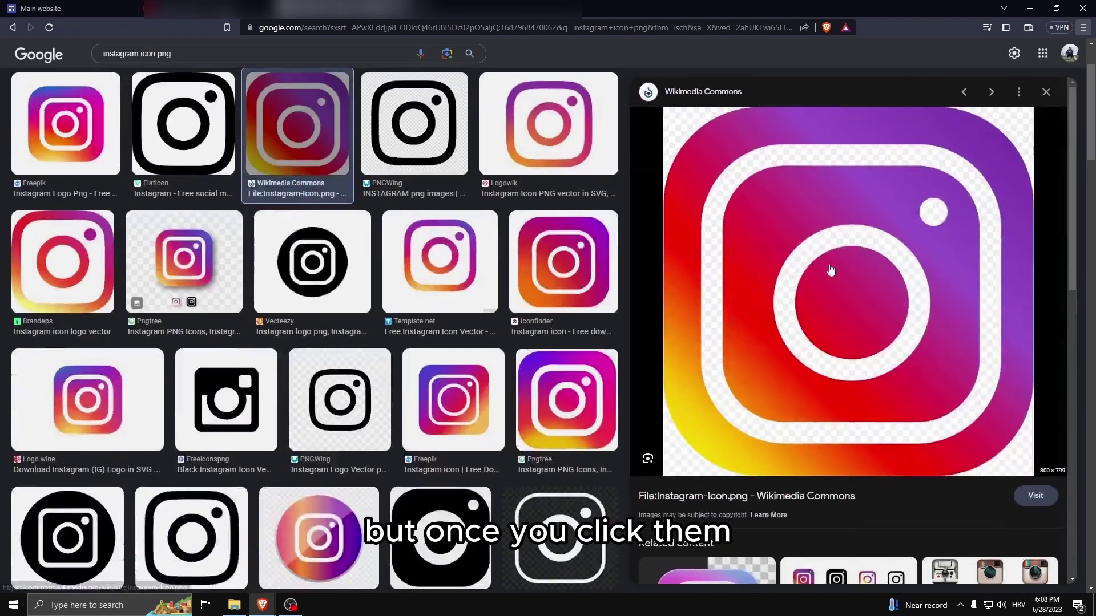
right_click(790, 183)
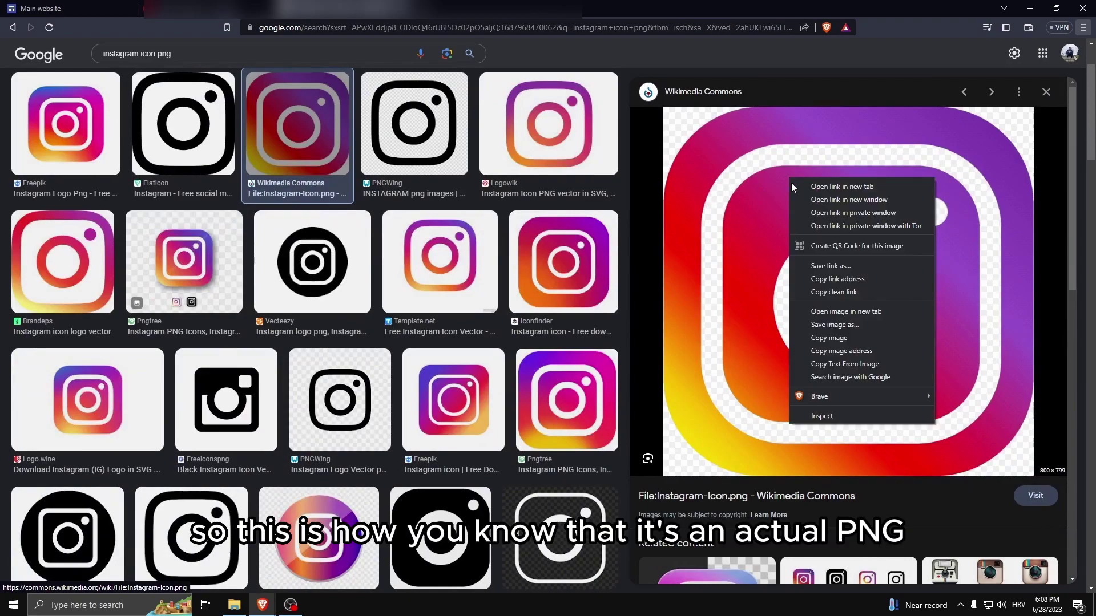
left_click(843, 324)
left_click(460, 389)
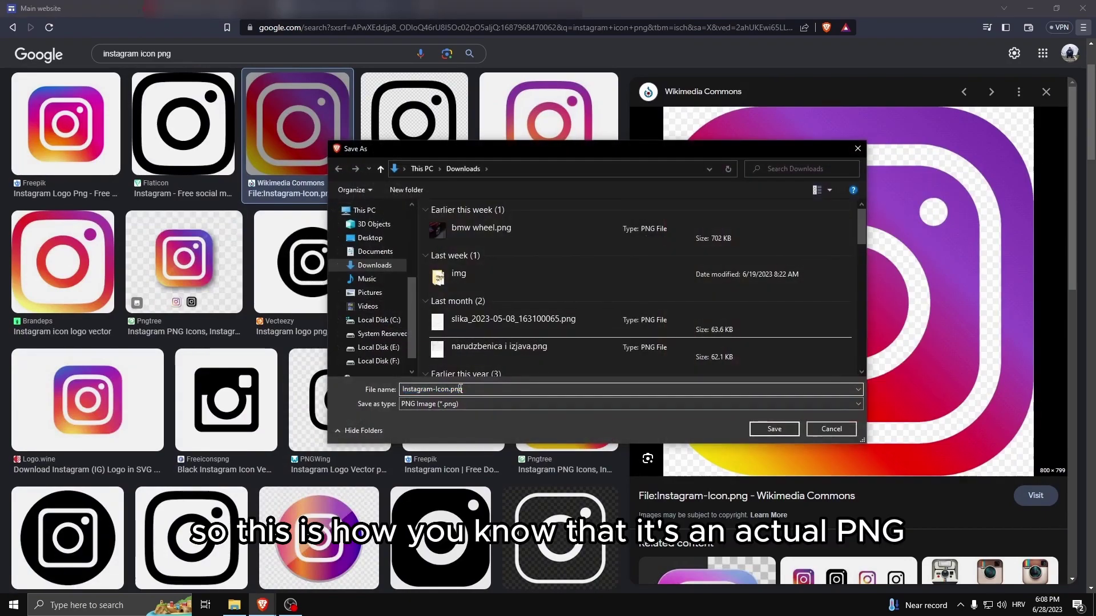
left_click(773, 429)
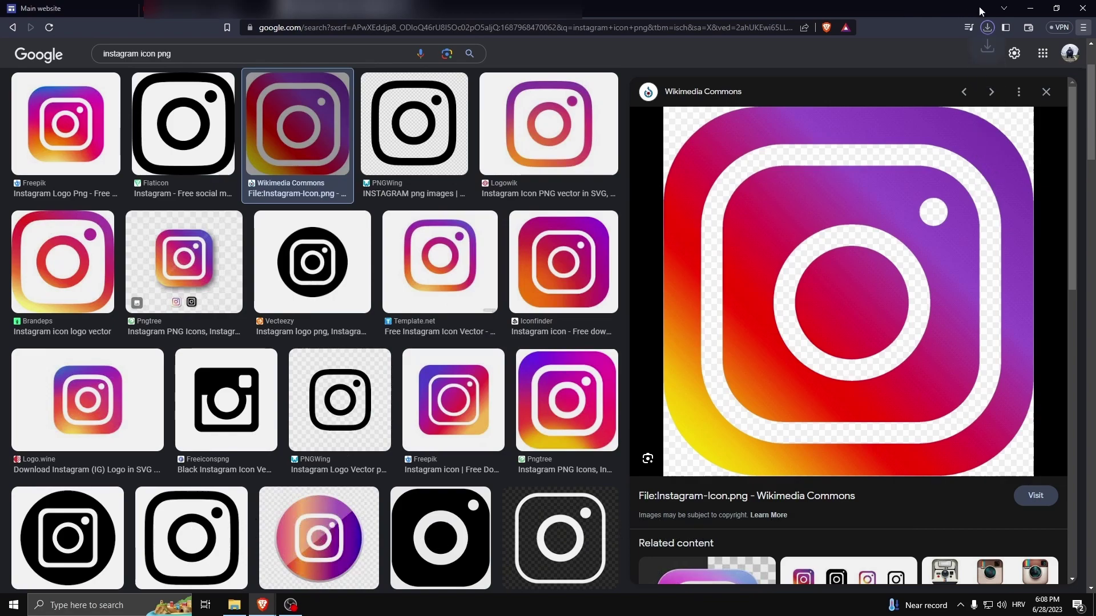
left_click(41, 8)
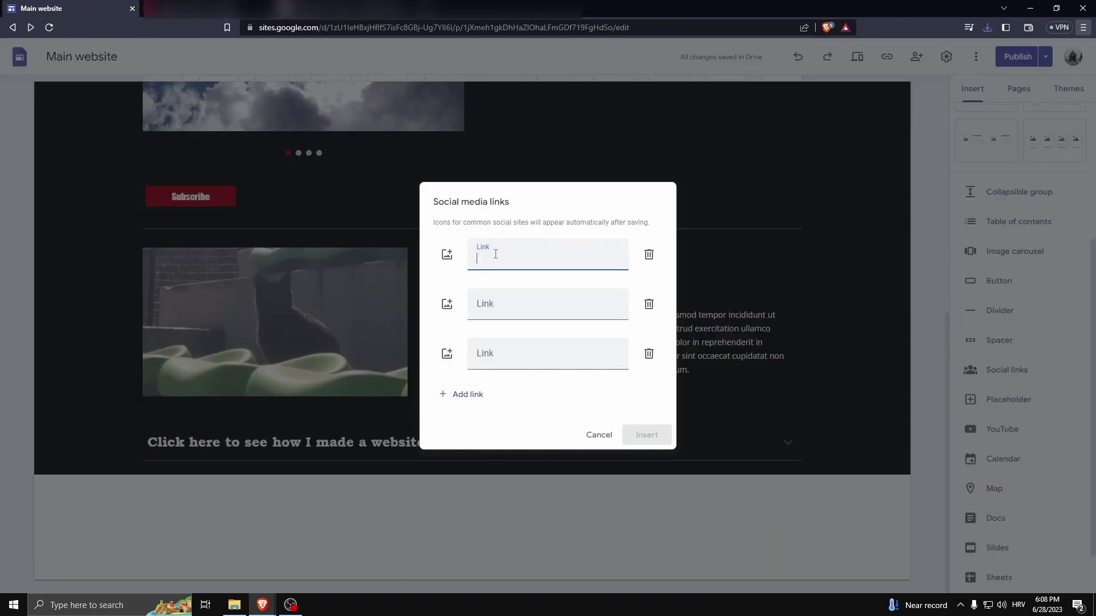
Add an instagram.com social link with the downloaded icon and give its section Style 3.
type("@")
type("instagram.com")
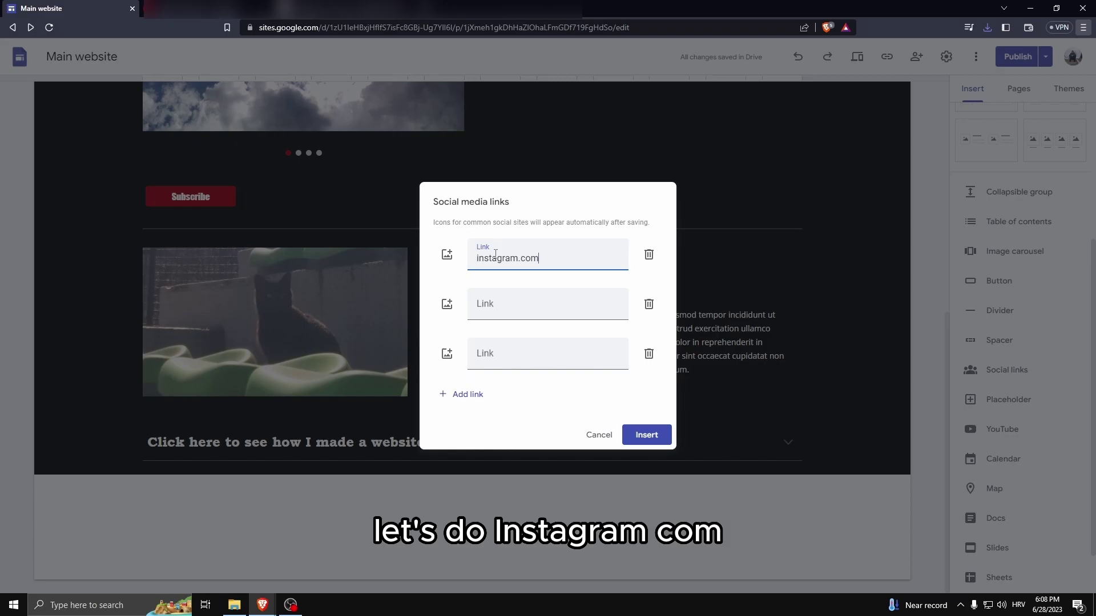
left_click(447, 254)
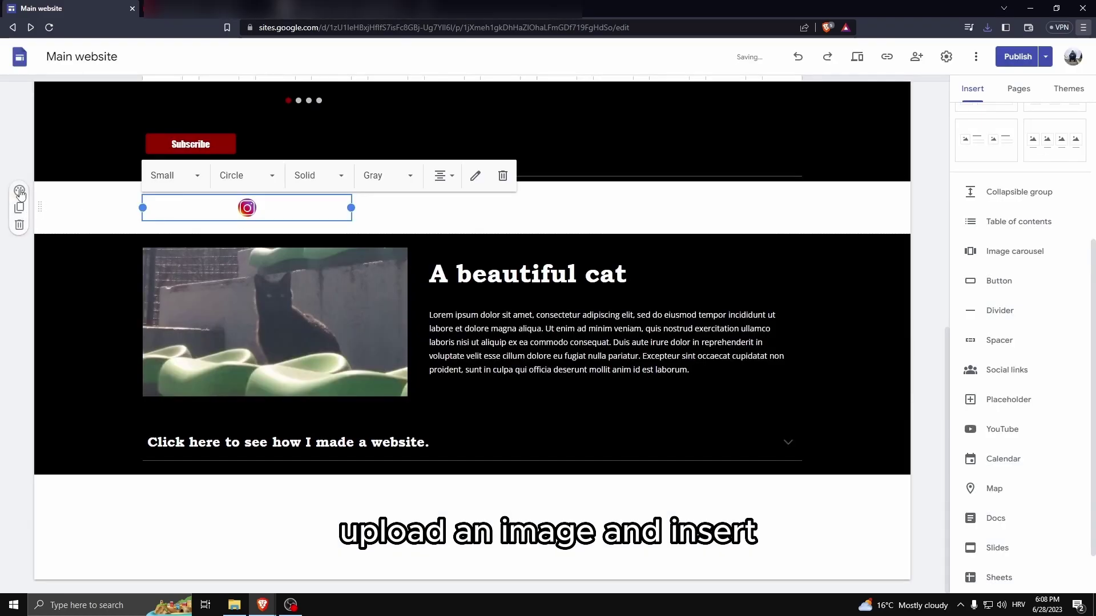
left_click(20, 193)
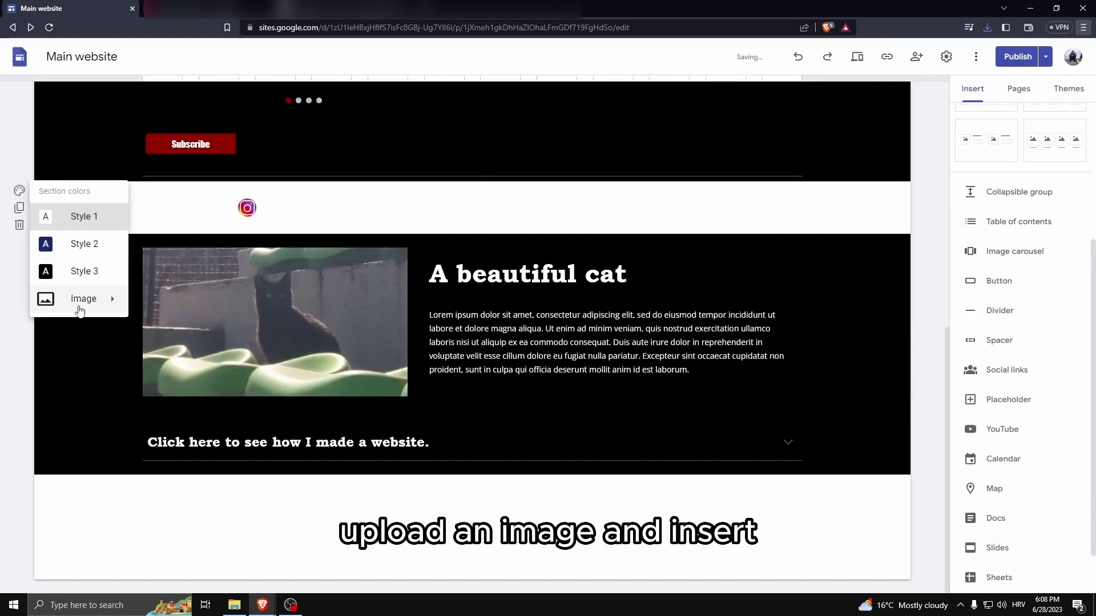
left_click(79, 270)
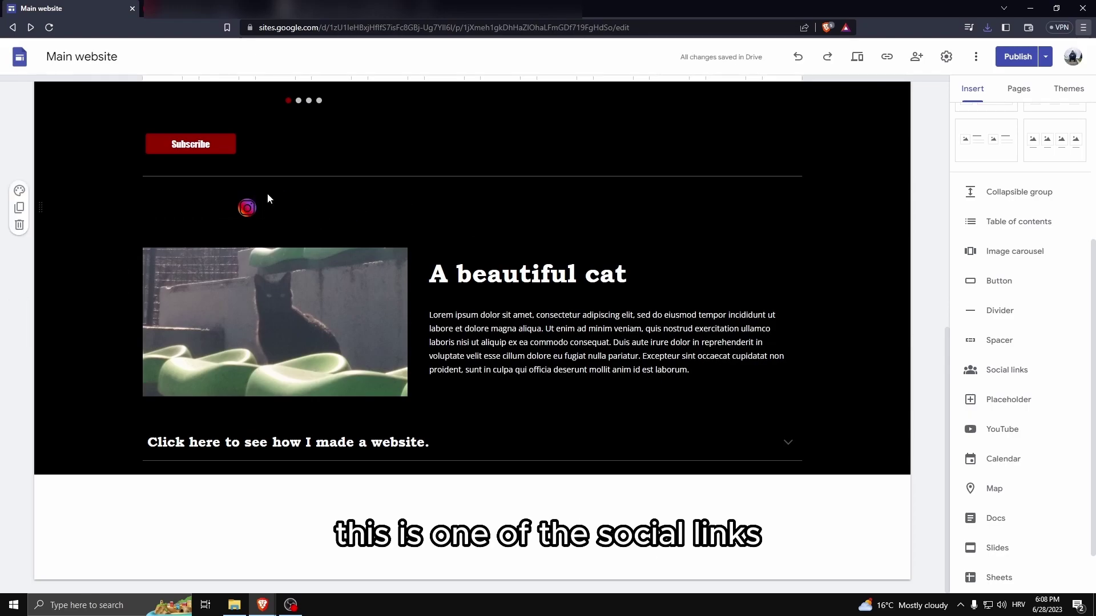
Move the Instagram icon beside the Subscribe button and shrink its box to fit.
left_click_drag(256, 208, 365, 256)
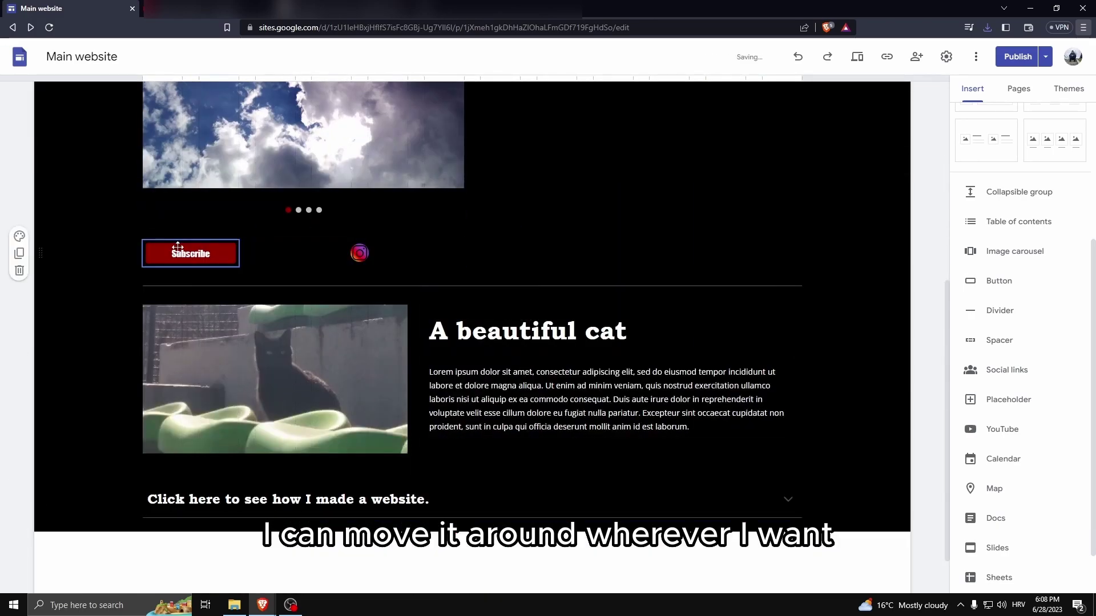
left_click(374, 252)
left_click_drag(462, 252, 294, 252)
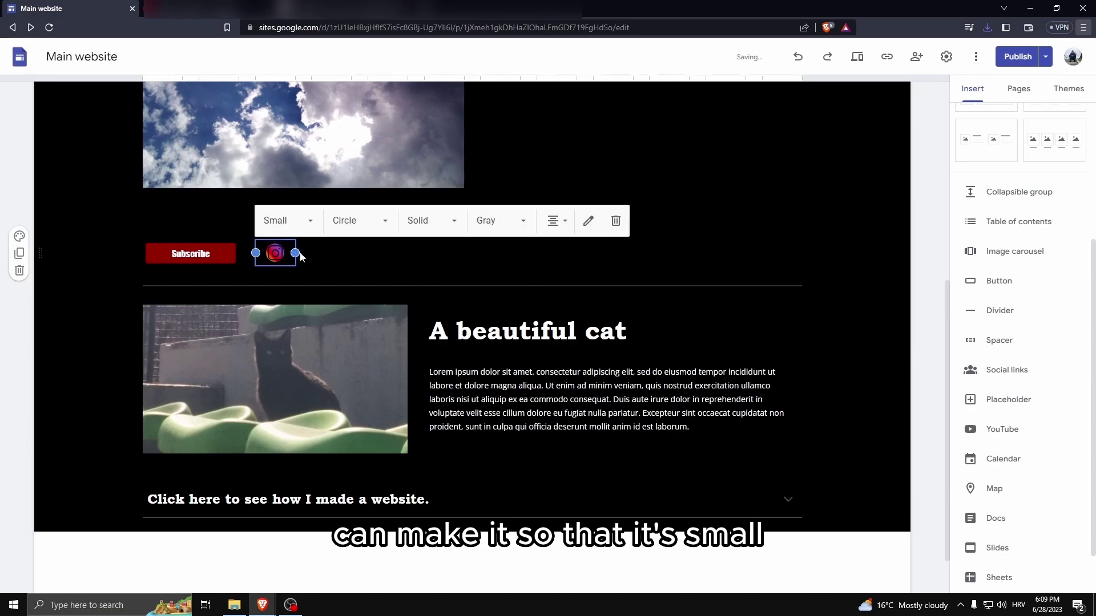
left_click(995, 434)
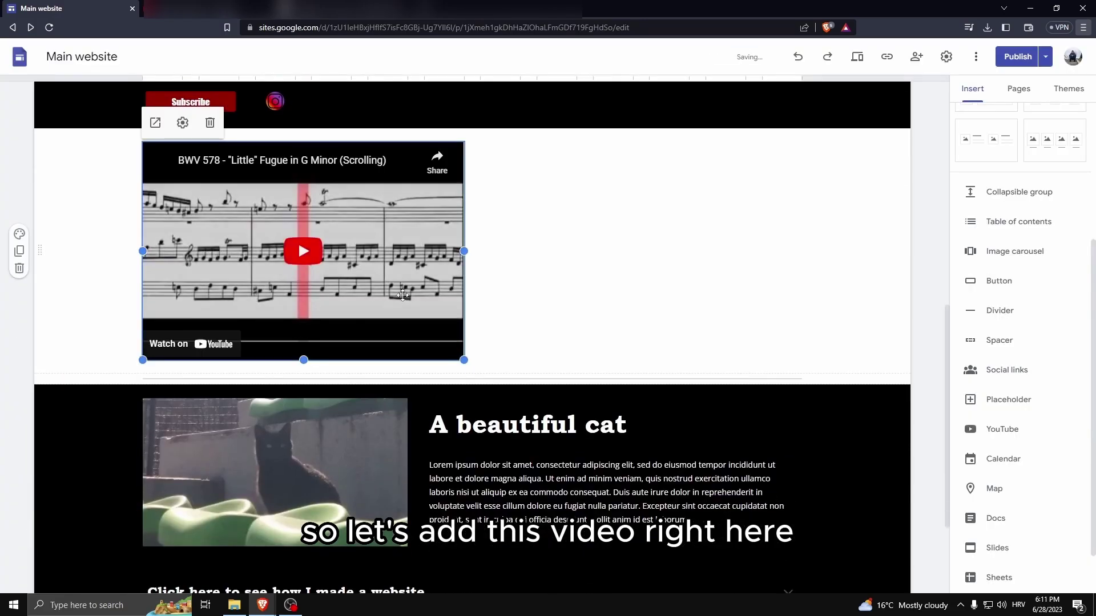
Drag the BWV 578 'Little' Fugue video embed up beside the cloud image carousel.
scroll(403, 295, "up", 3)
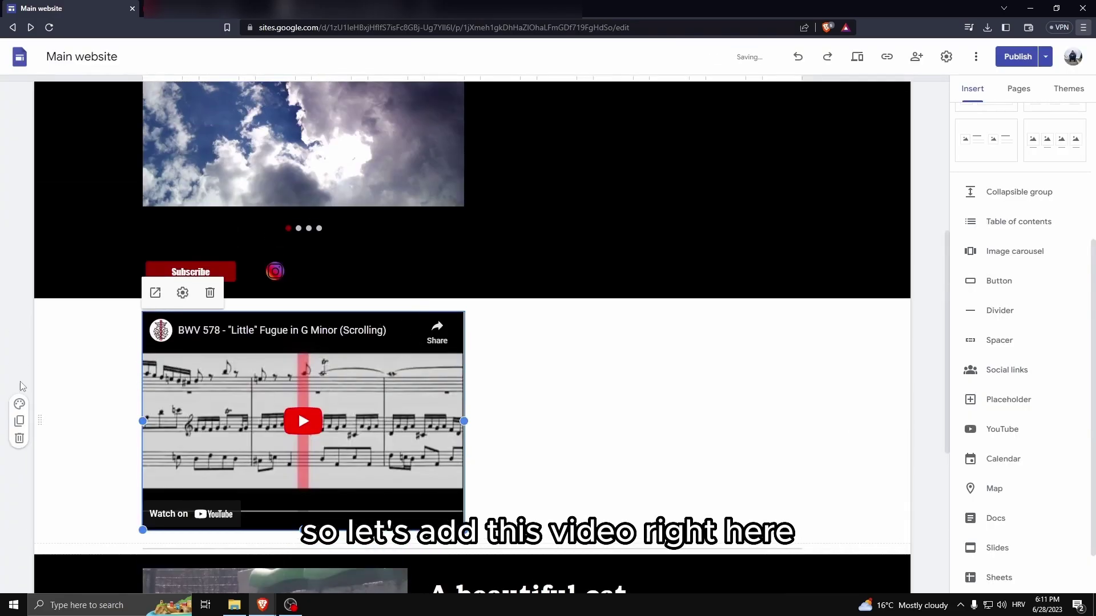
left_click_drag(309, 392, 575, 224)
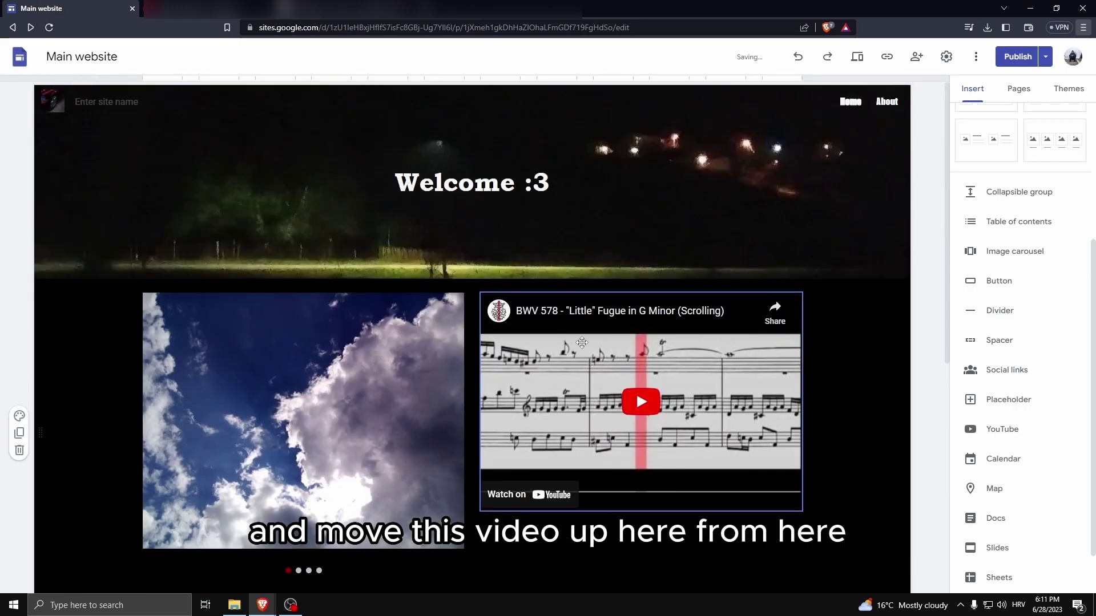
scroll(862, 281, "down", 1)
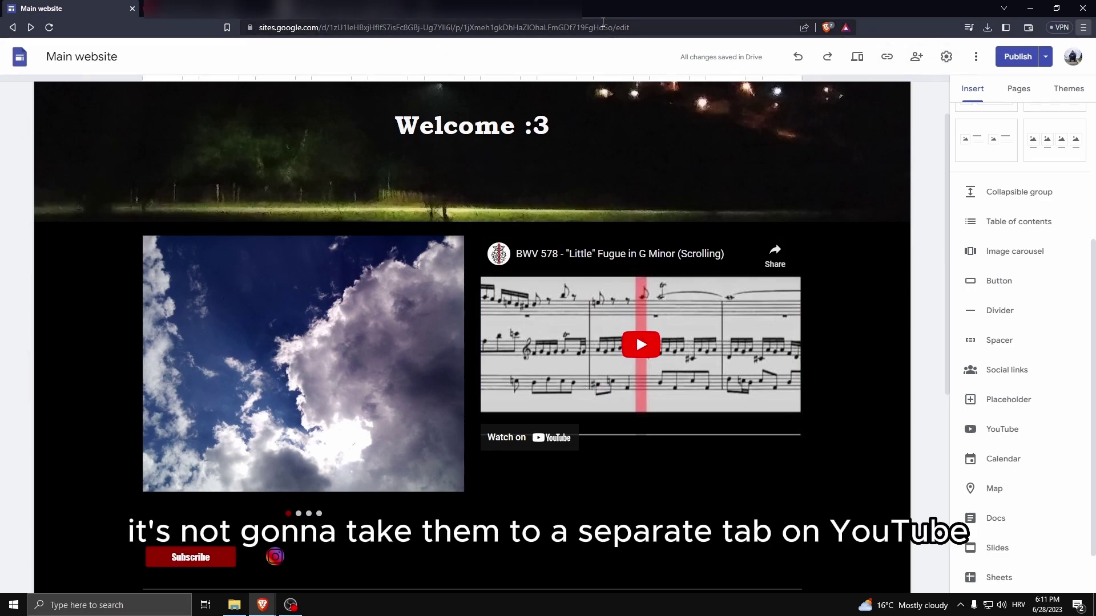
Insert the Birthdays calendar, make its section black, then delete the calendar embed.
scroll(599, 317, "down", 4)
scroll(599, 318, "up", 2)
left_click(1002, 459)
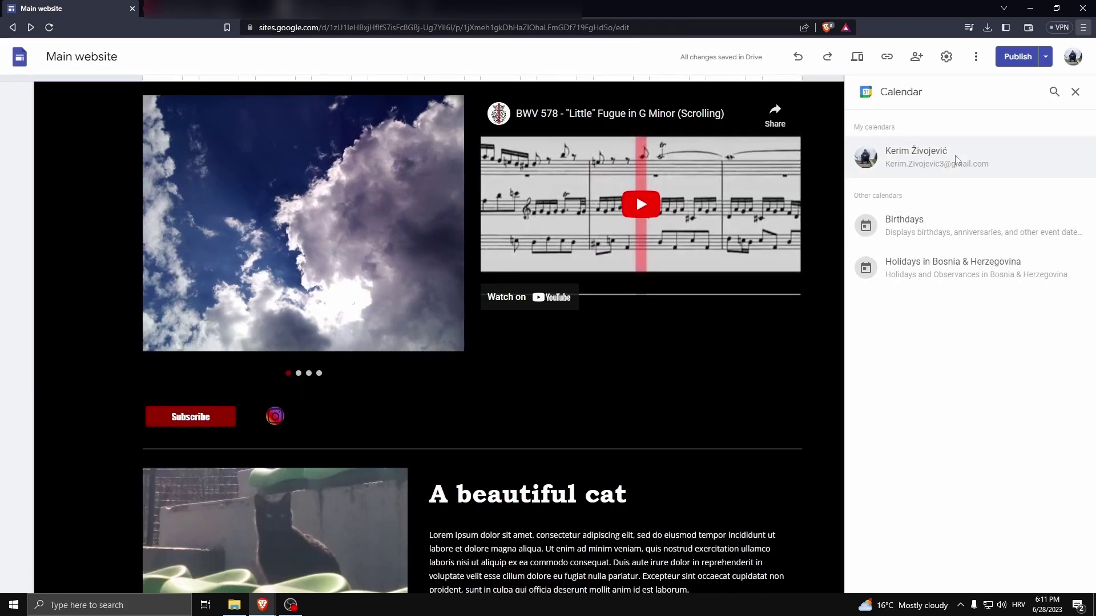
left_click(924, 229)
left_click(1062, 577)
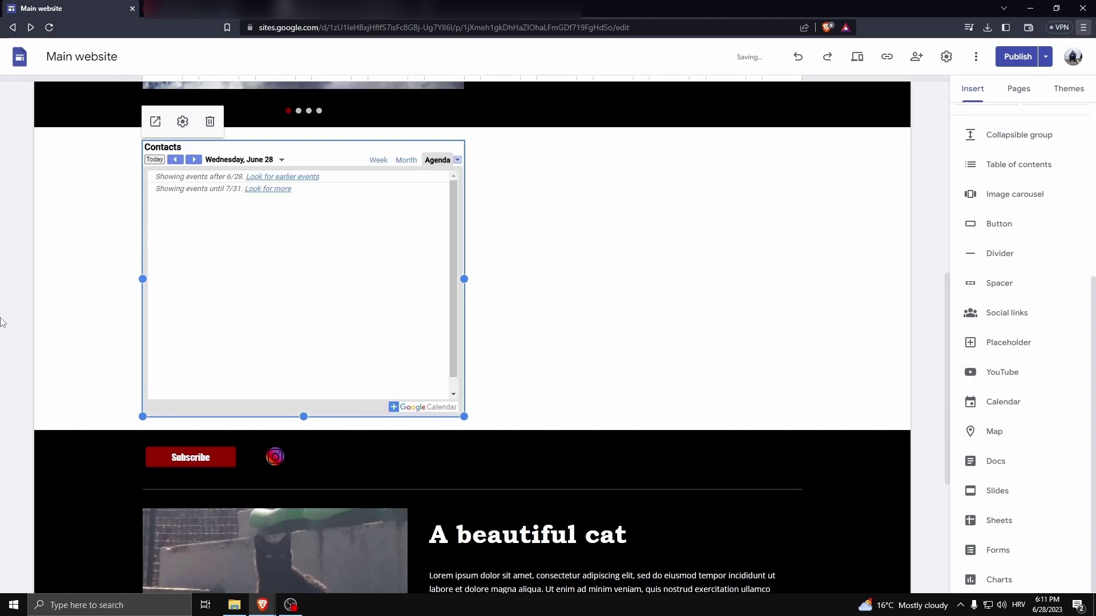
left_click(20, 261)
left_click(67, 340)
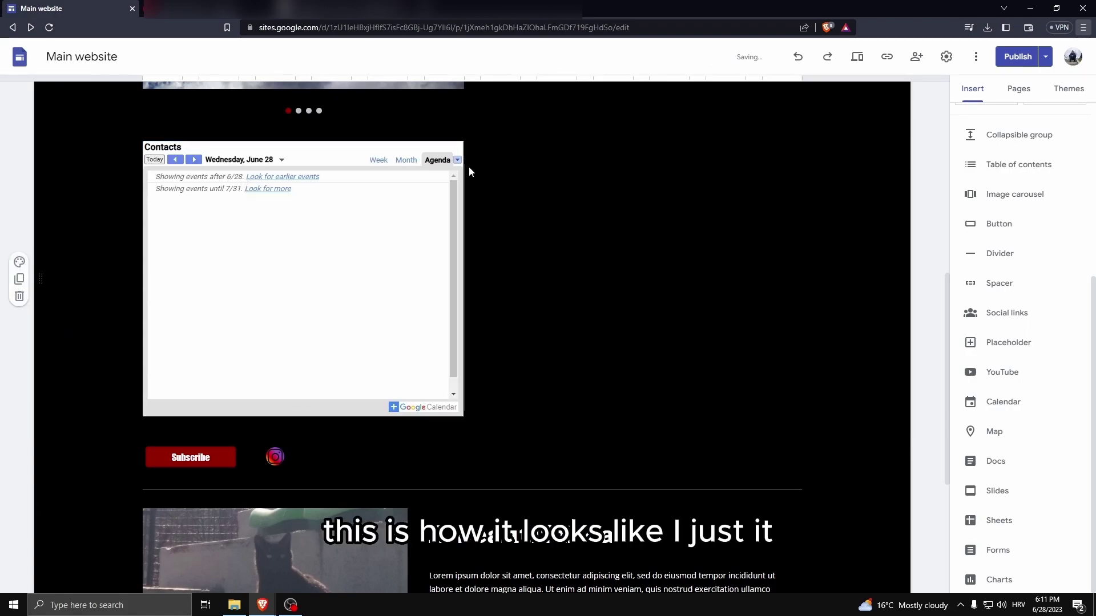
left_click(251, 205)
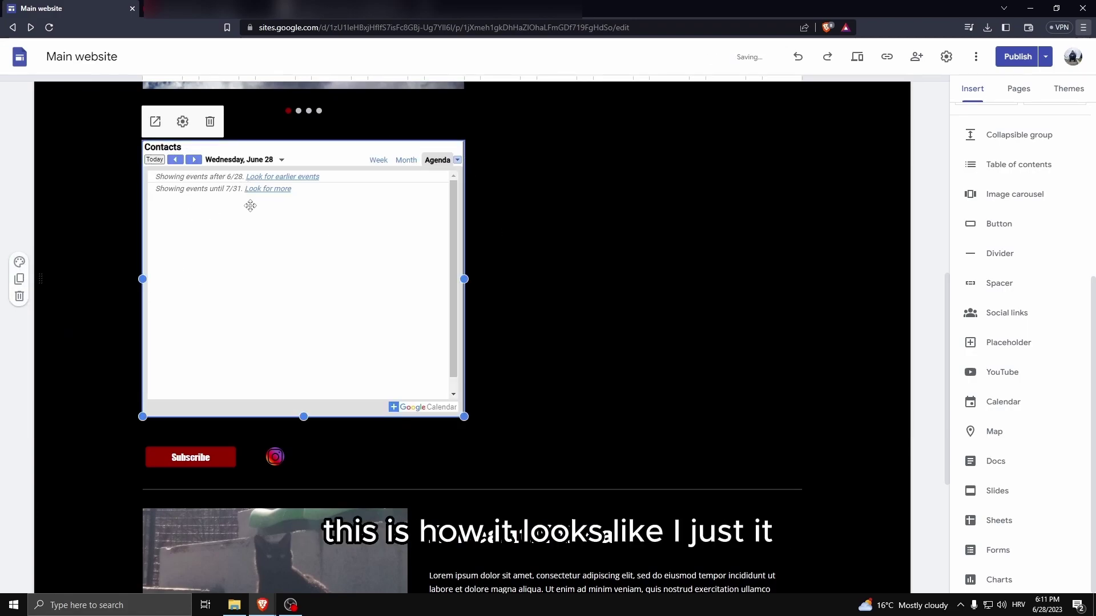
left_click(208, 123)
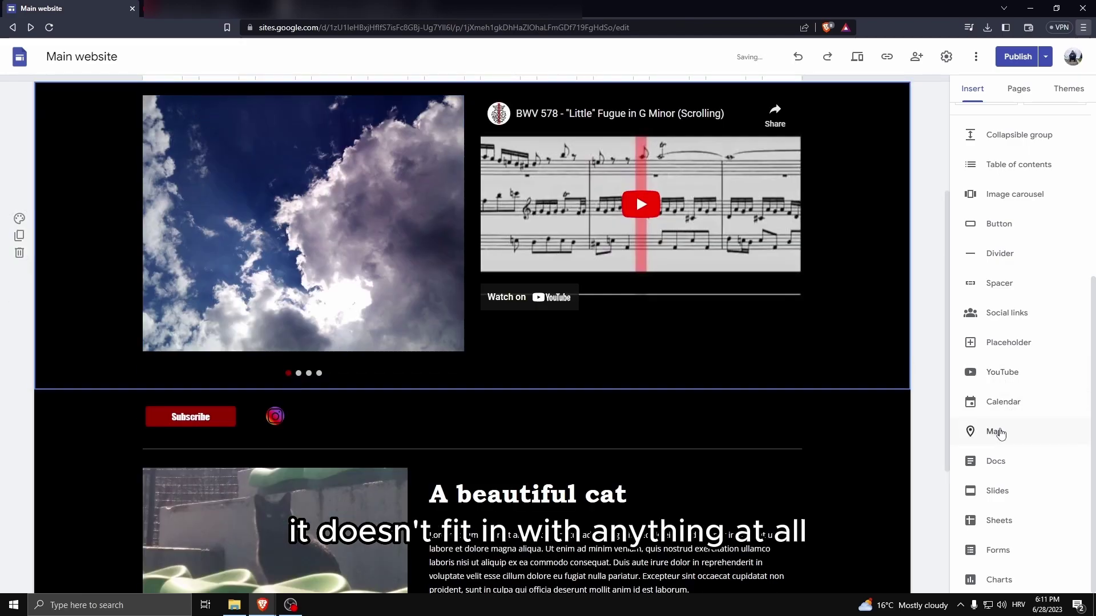
Look at the Map and Charts insert options without adding either.
left_click(996, 431)
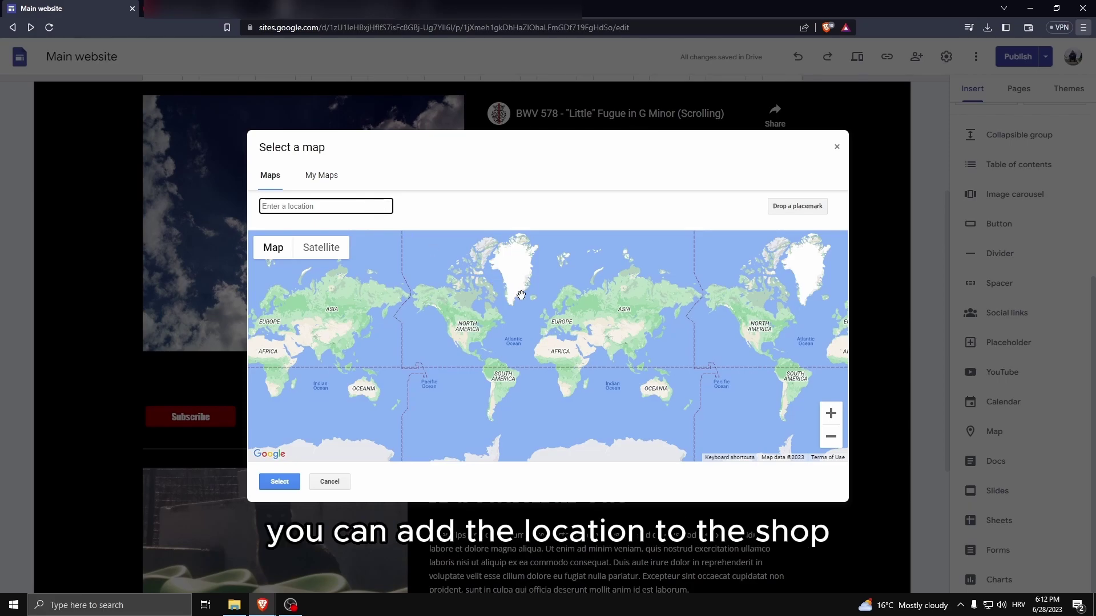
scroll(570, 336, "up", 5)
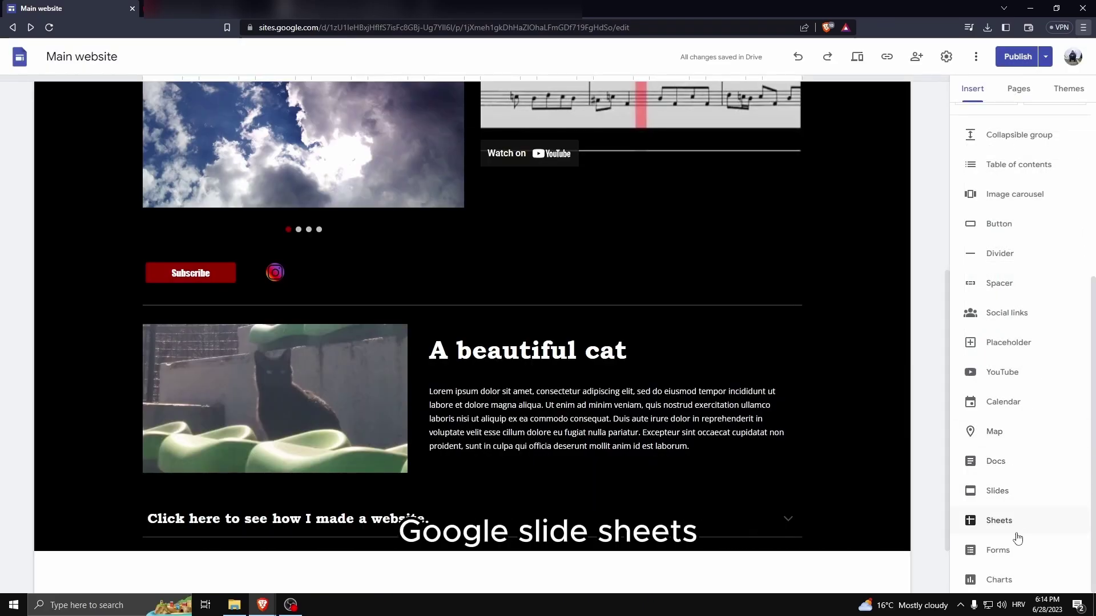
left_click(1014, 581)
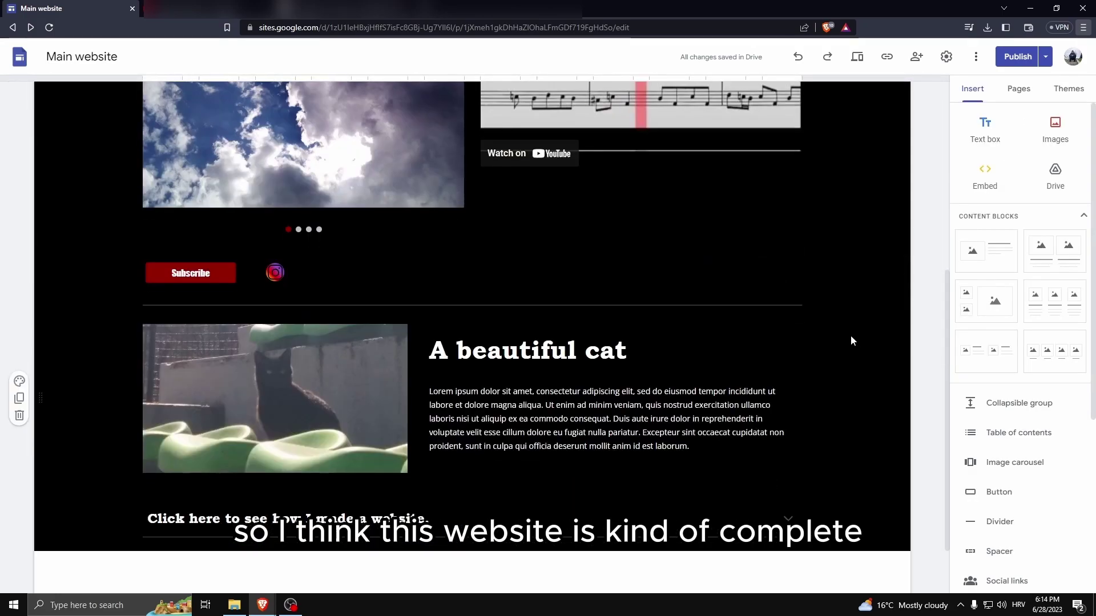
scroll(849, 334, "up", 6)
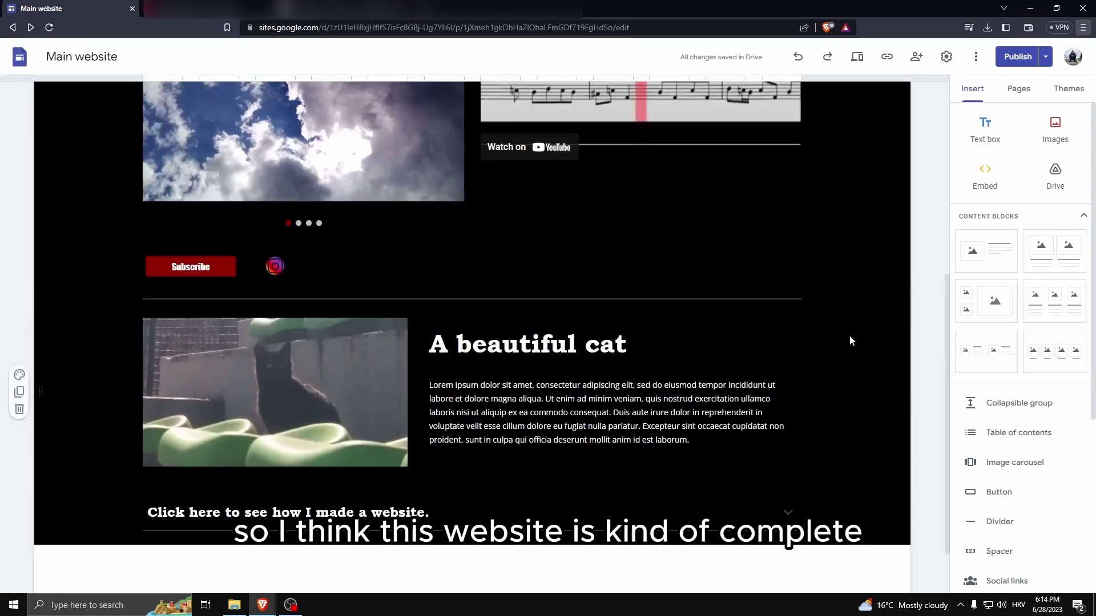
Preview the site and scroll through the homepage at desktop size.
left_click(856, 57)
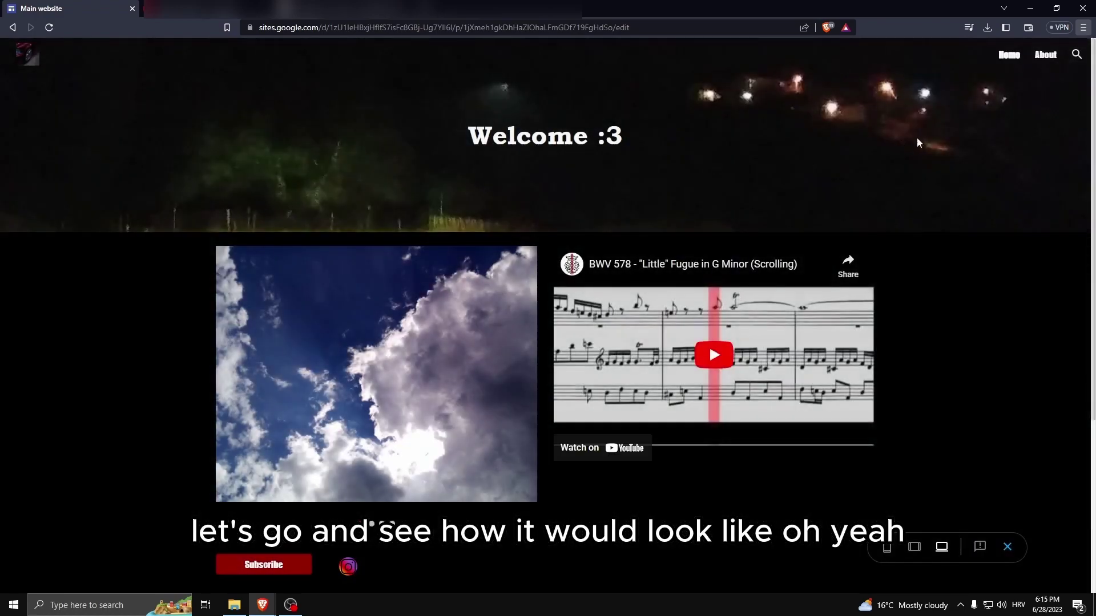
scroll(912, 205, "down", 4)
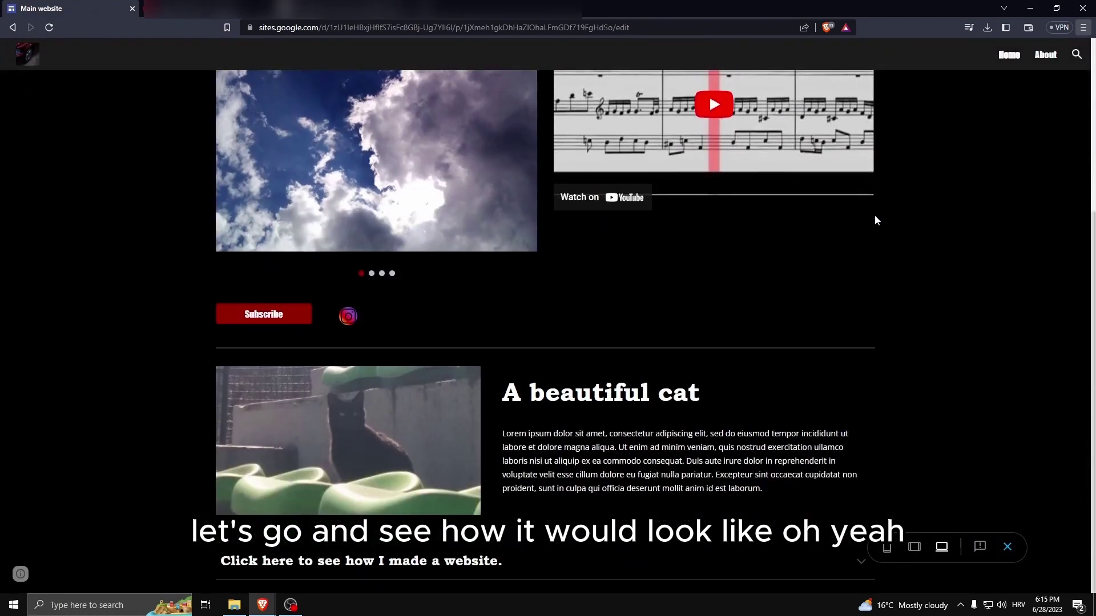
scroll(920, 307, "up", 4)
scroll(920, 303, "down", 4)
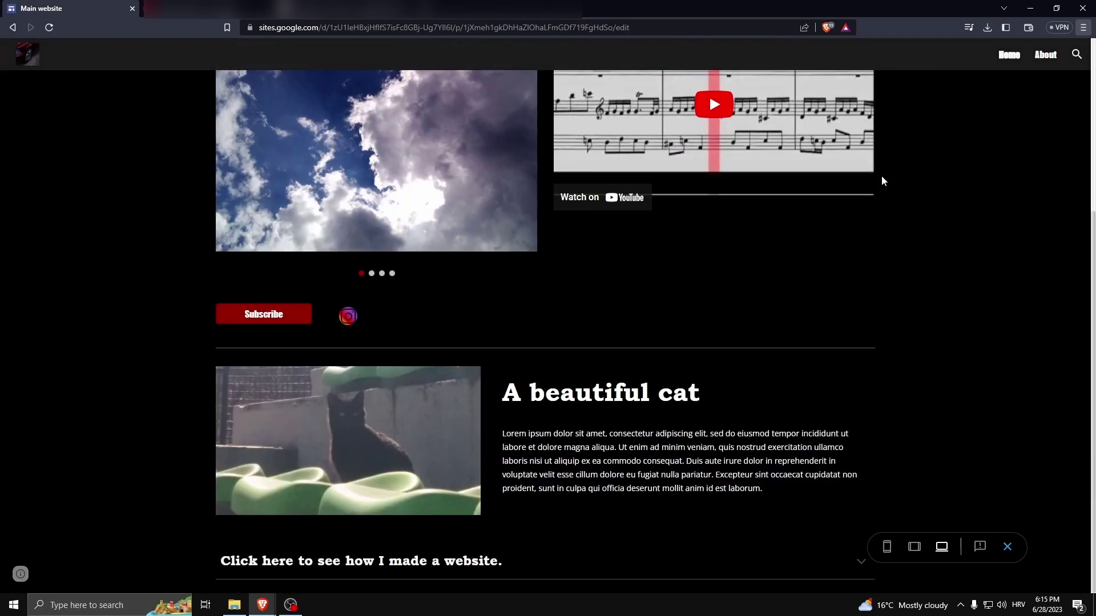
scroll(883, 178, "up", 3)
scroll(905, 246, "up", 1)
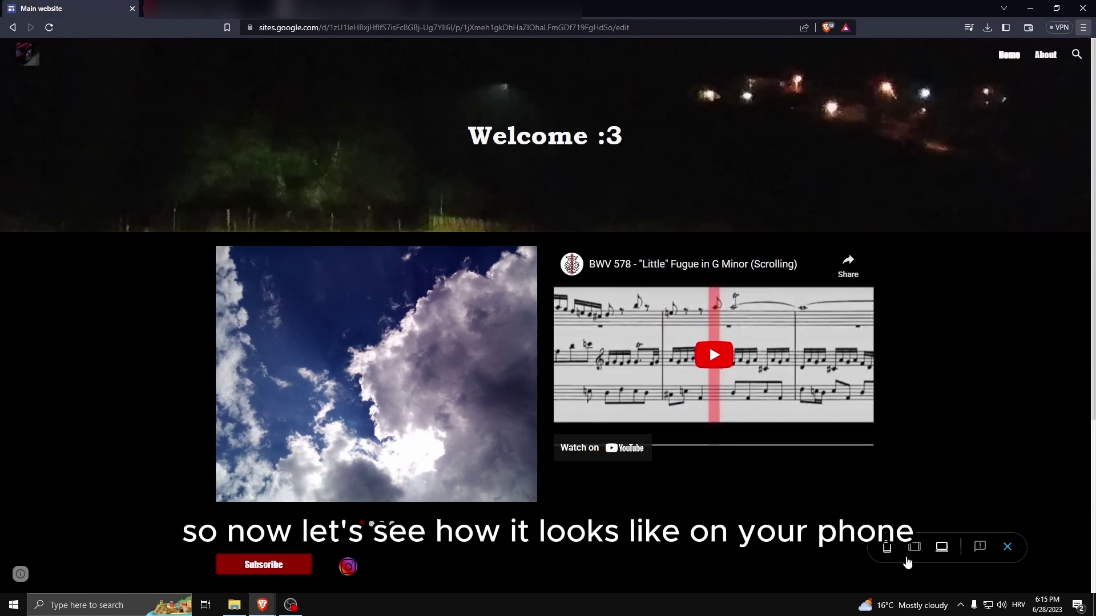
Check the preview at phone size, then at tablet size.
left_click(886, 549)
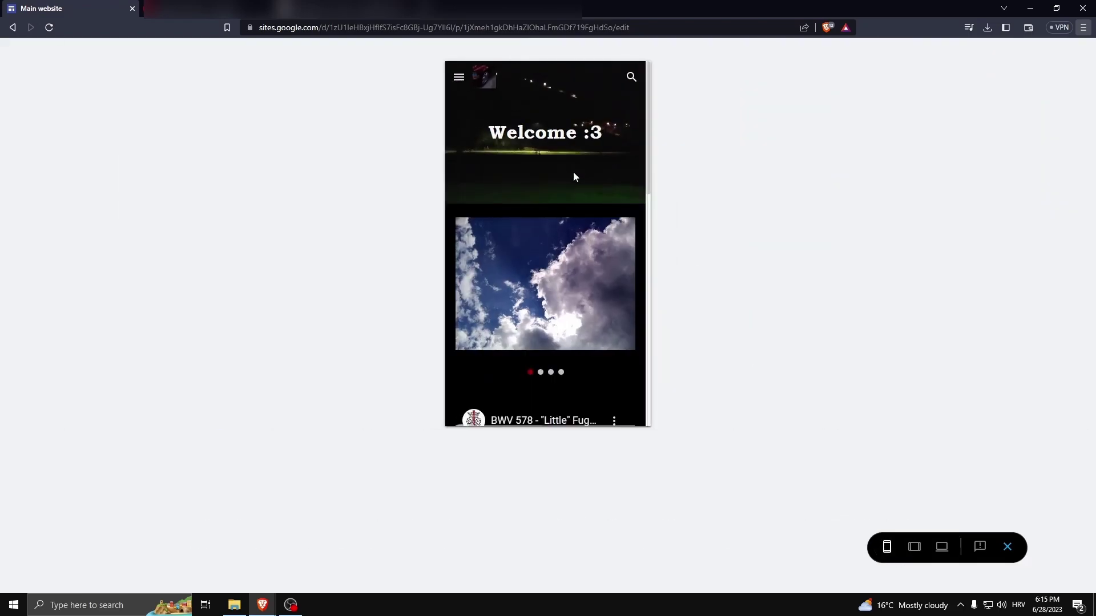
scroll(577, 171, "down", 5)
scroll(568, 193, "down", 3)
scroll(577, 264, "up", 7)
scroll(544, 222, "down", 7)
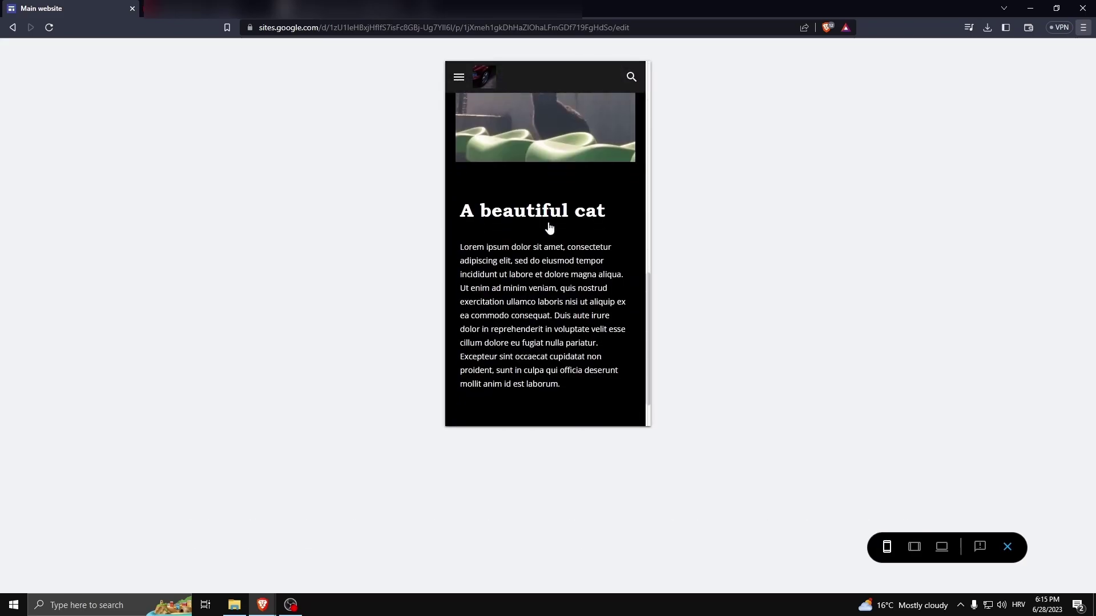
left_click(914, 546)
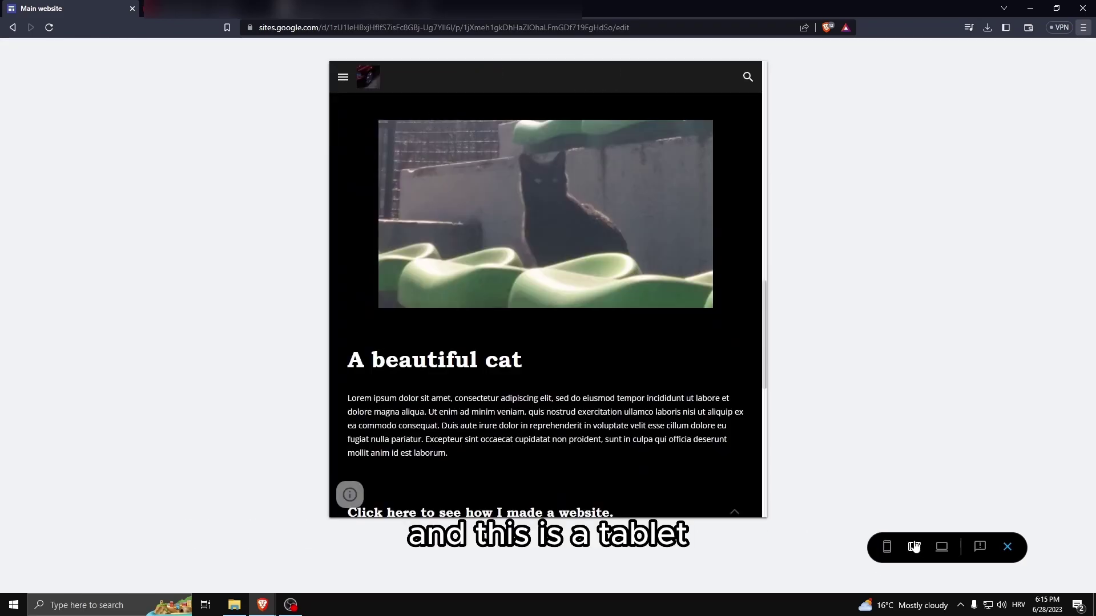
scroll(497, 357, "down", 10)
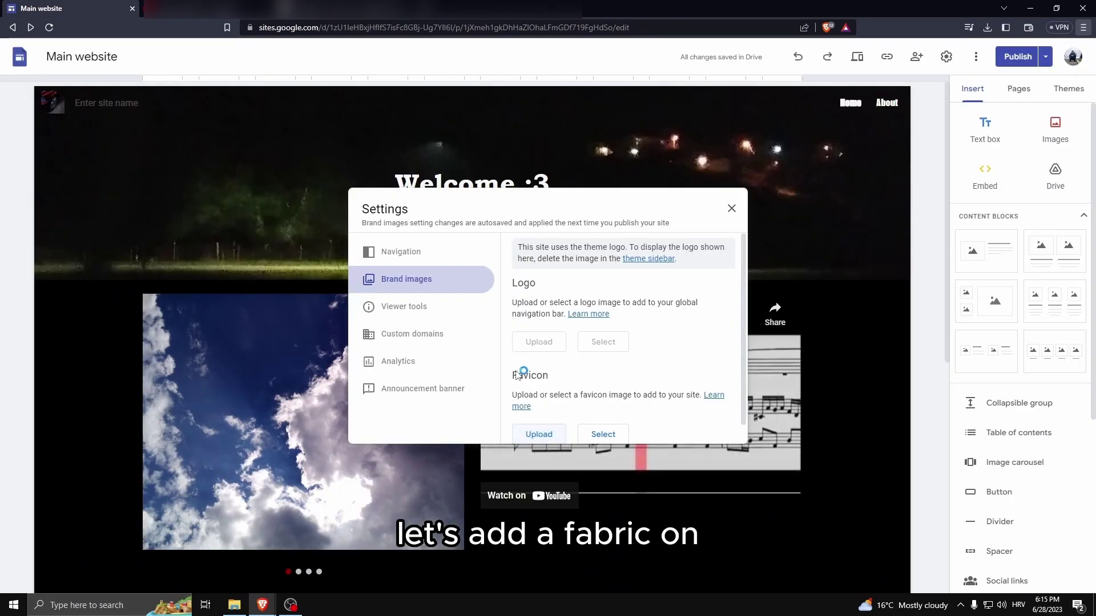
Pick the favicon image from the Desktop folder and set site navigation Mode to Side.
scroll(386, 228, "up", 2)
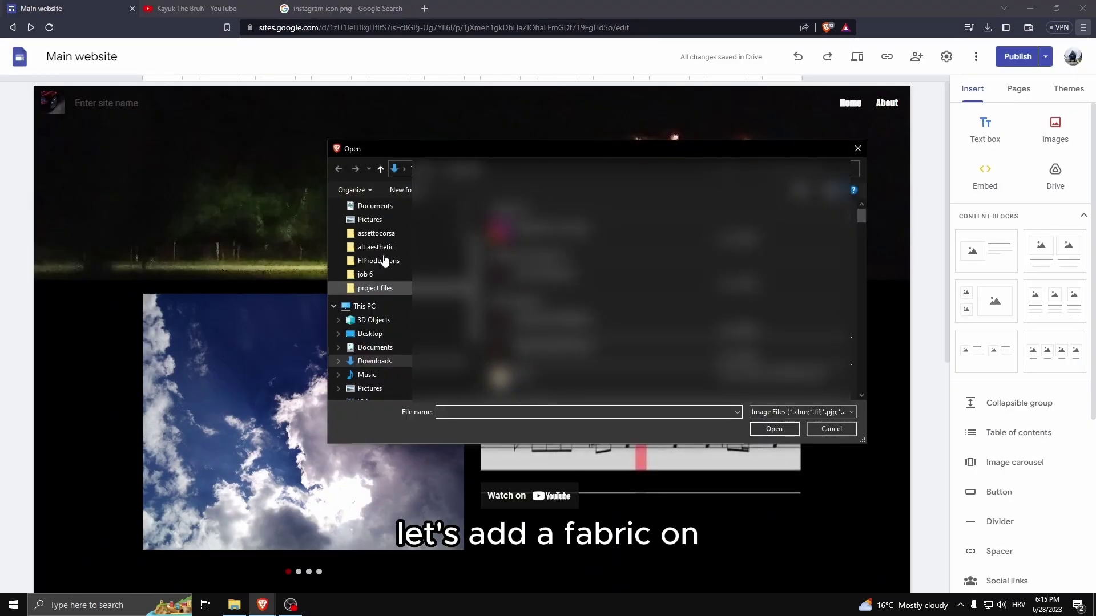
left_click(371, 230)
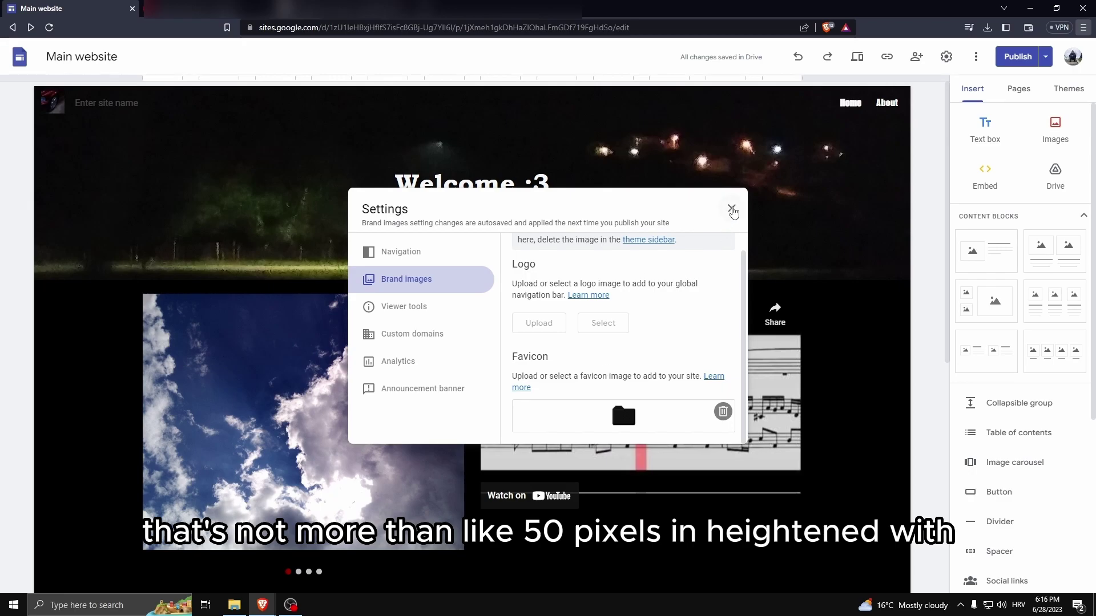
left_click(425, 254)
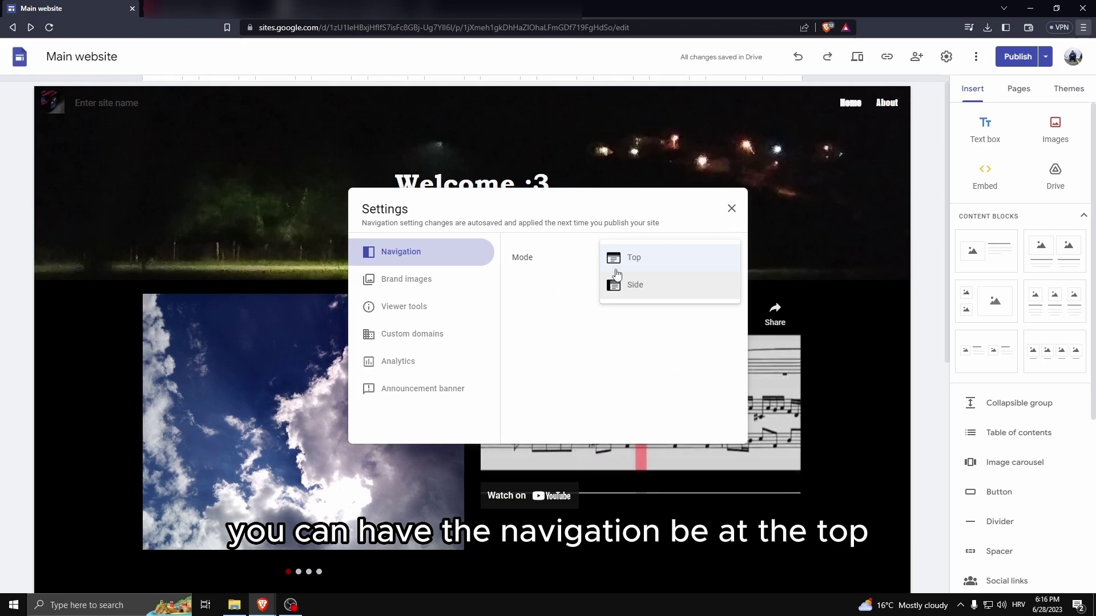
left_click(634, 286)
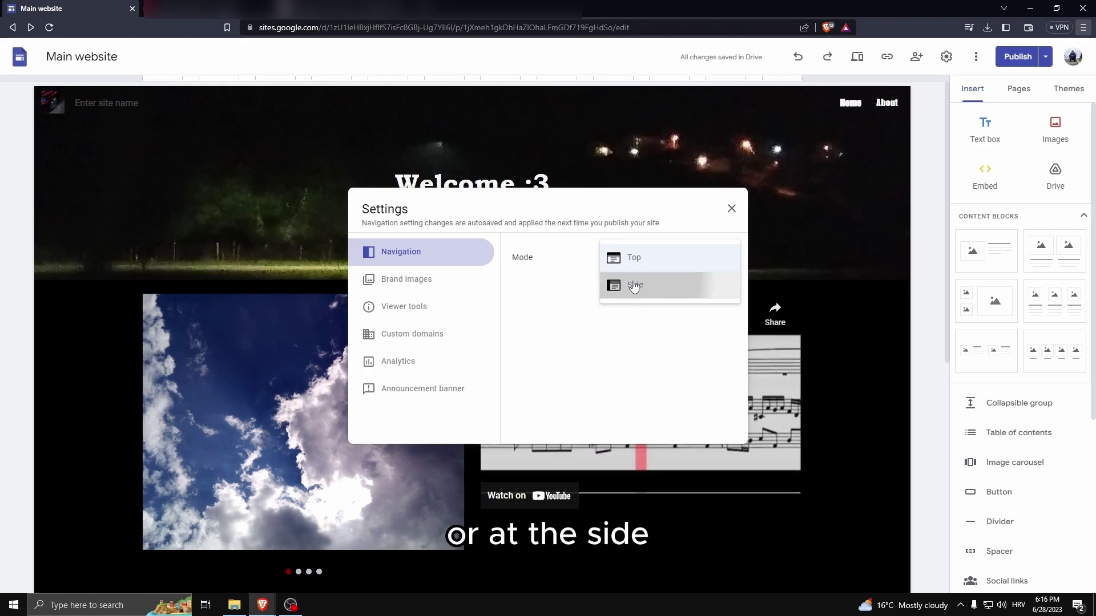
left_click(731, 208)
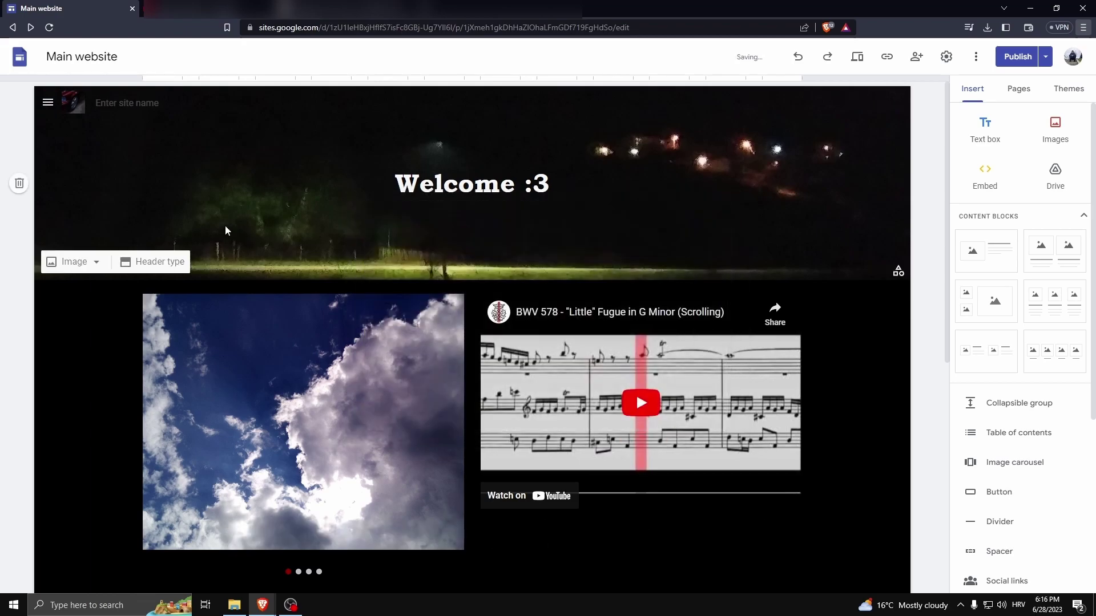
Open and close the side navigation menu to test it, then start a new page.
left_click(48, 103)
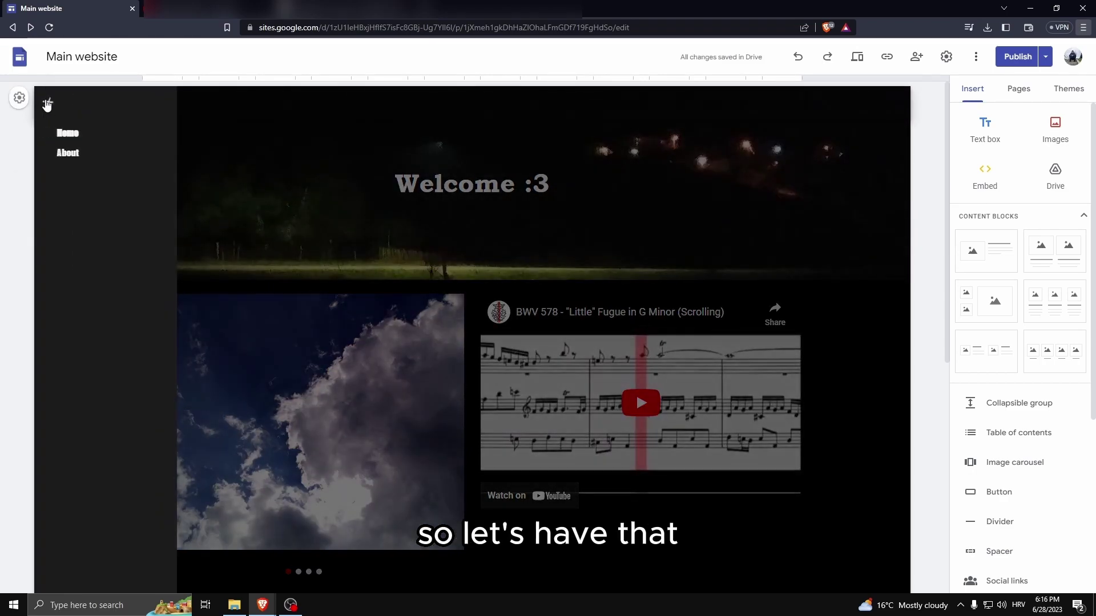
left_click(48, 104)
left_click(48, 104)
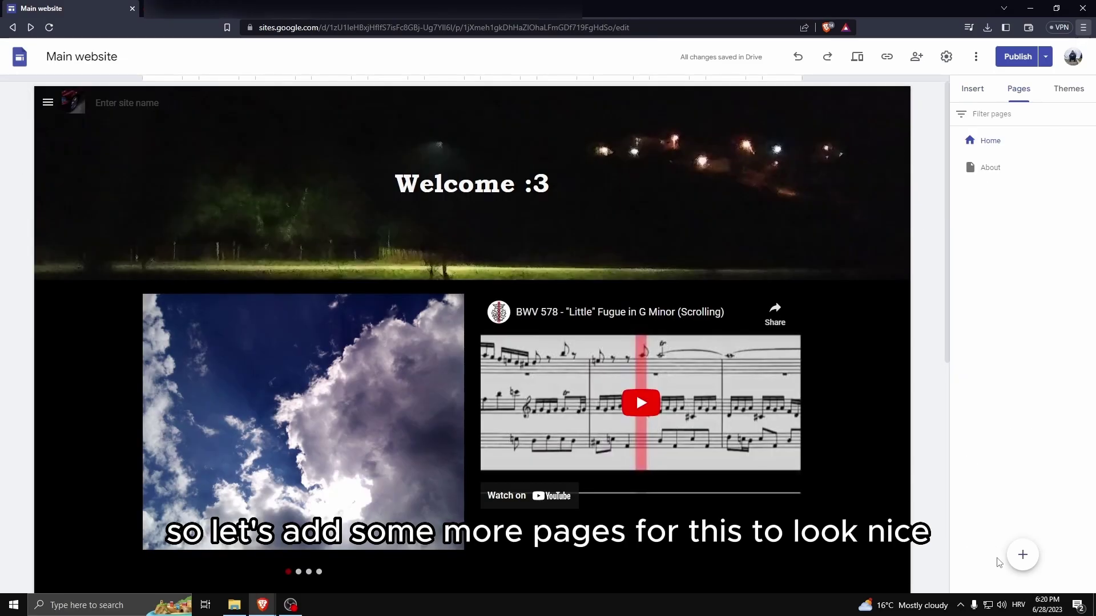
left_click(1021, 555)
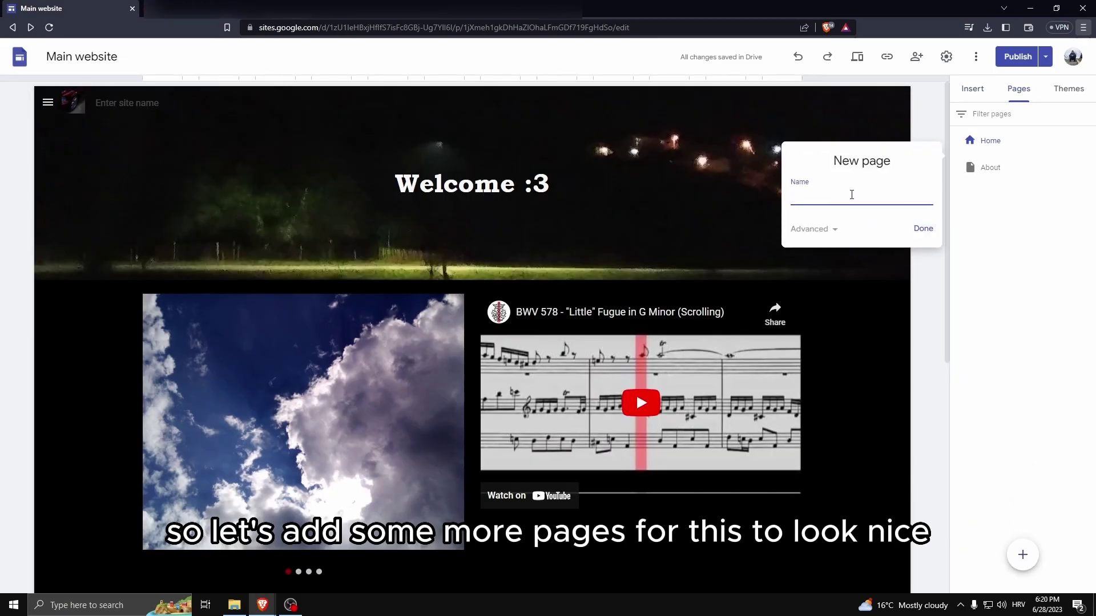
Name the new page 'Contact me' and confirm it with Done.
type("Con")
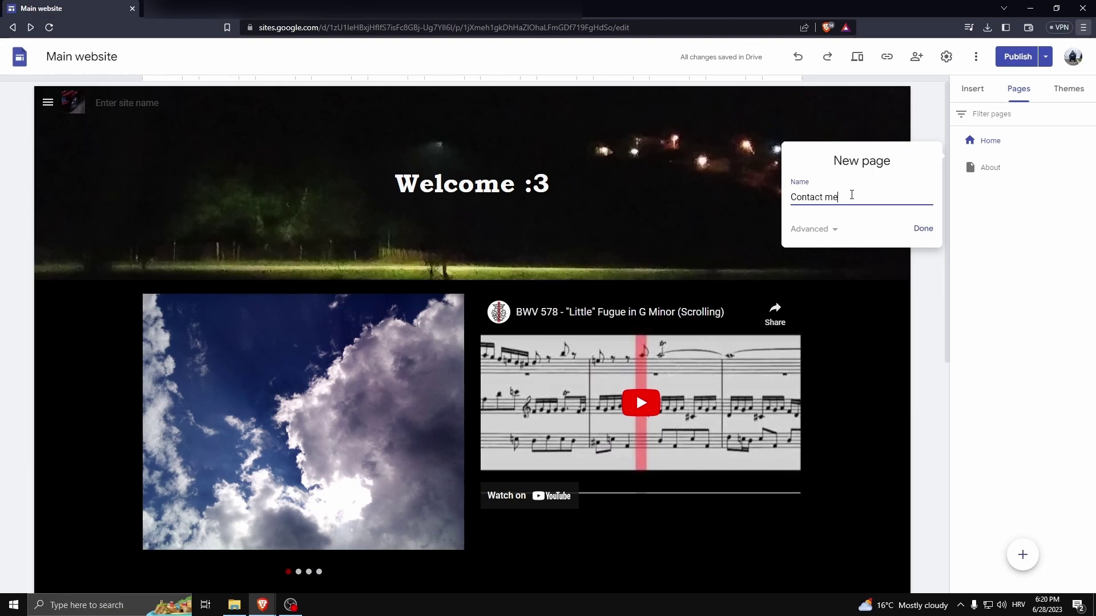
type("tact me")
left_click(922, 229)
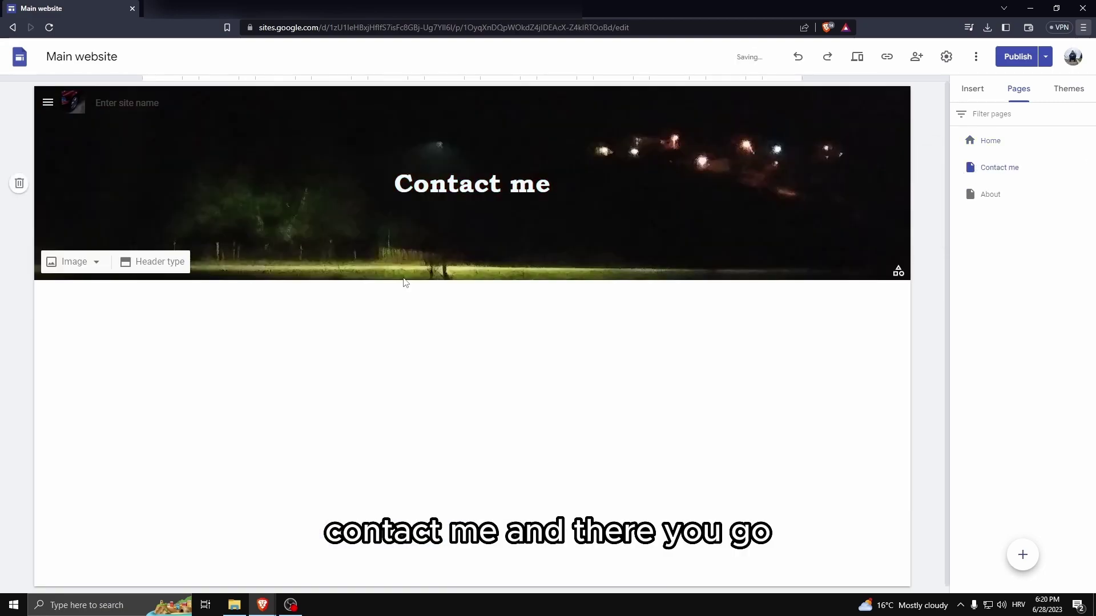